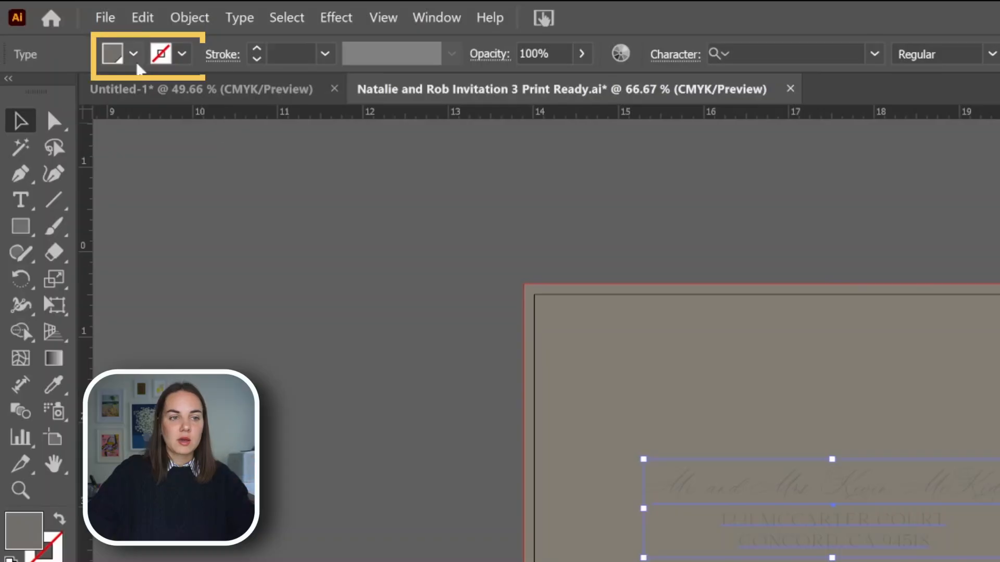
Set the fill of the addressee and address text on the envelope to white.
{"action": "left_click", "coordinate": [44, 136]}
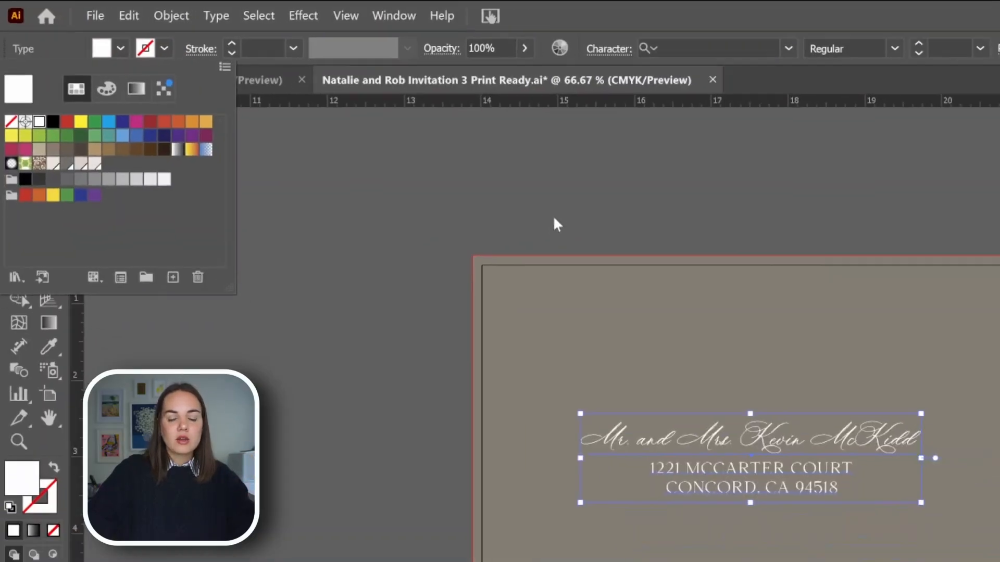
{"action": "left_click", "coordinate": [660, 239]}
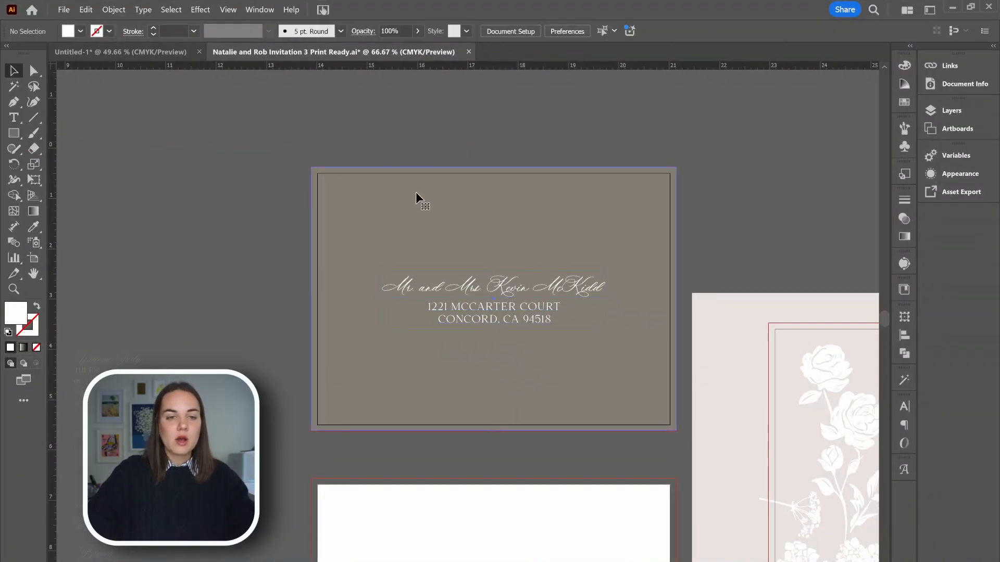
Shift the fill hue of the envelope's background rectangle to 90° for a muted green, 838c7a.
{"action": "left_click", "coordinate": [416, 192]}
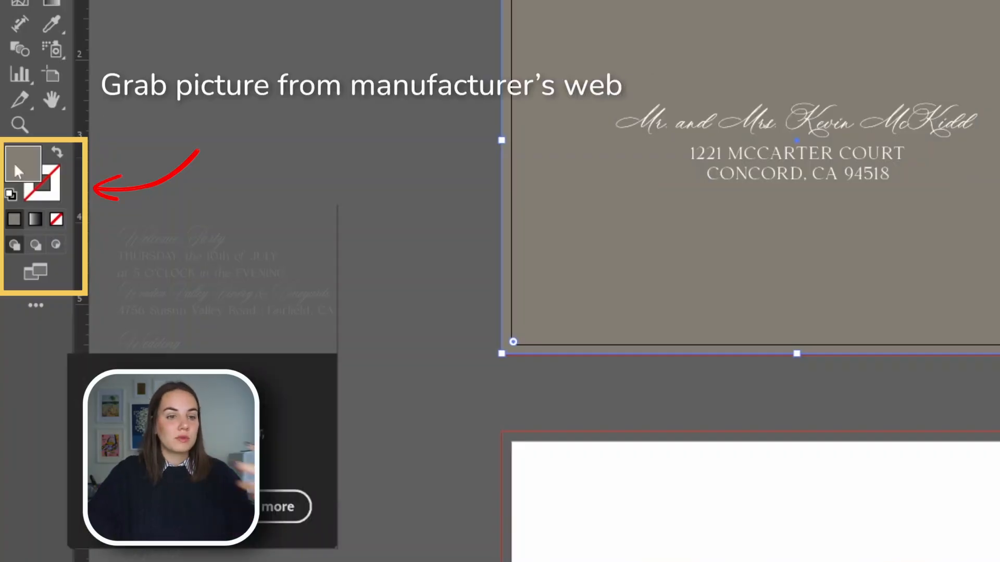
{"action": "double_click", "coordinate": [14, 167]}
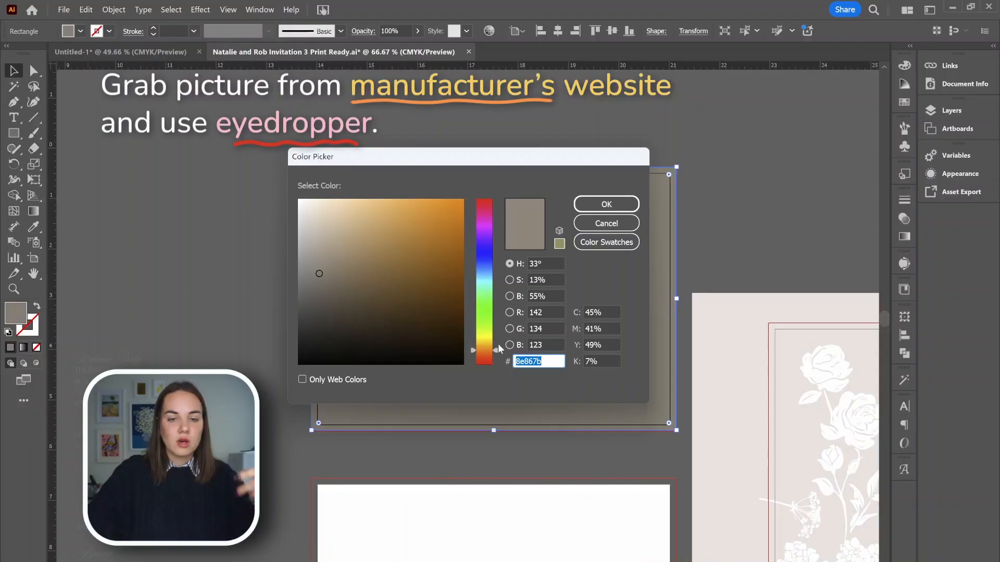
{"action": "left_click_drag", "start_coordinate": [496, 349], "coordinate": [496, 320]}
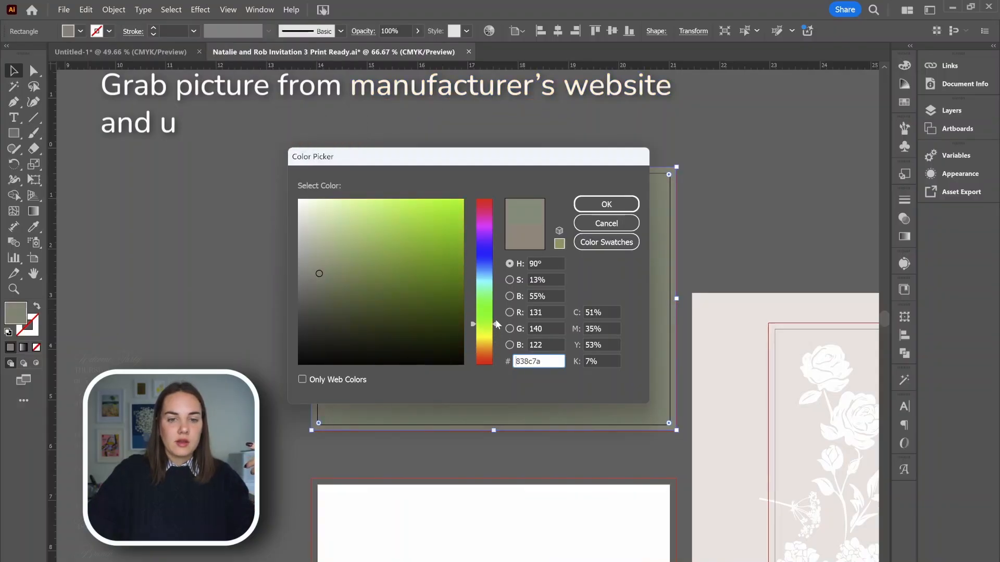
{"action": "left_click", "coordinate": [596, 203]}
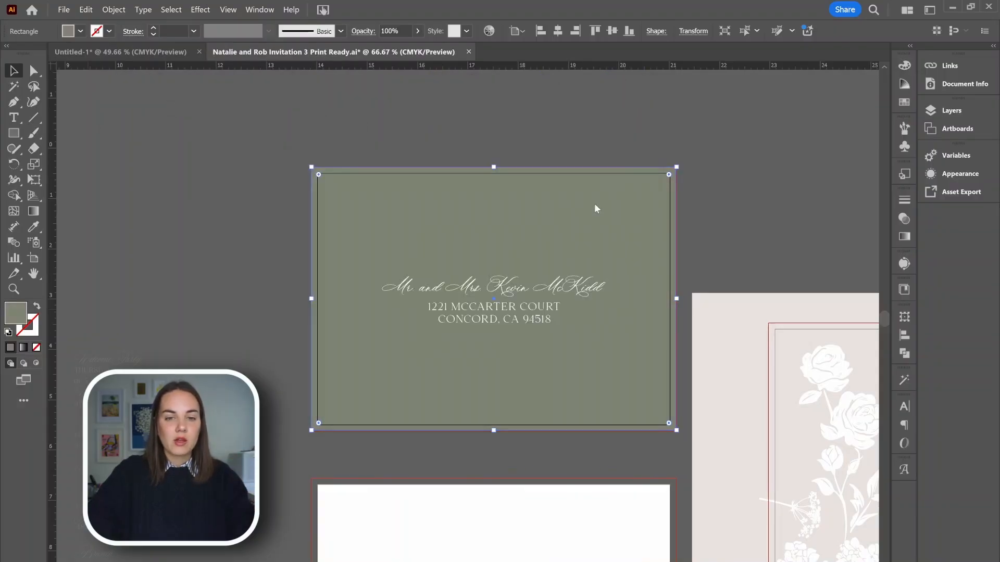
{"action": "left_click", "coordinate": [723, 203]}
{"action": "left_click", "coordinate": [646, 203]}
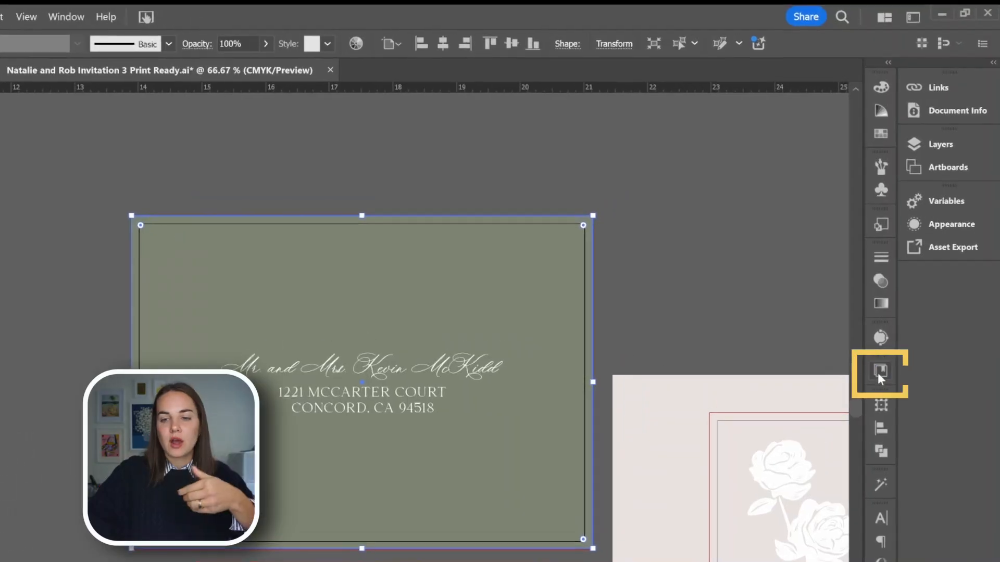
Fill the envelope's background rectangle with Mid Green Colorplan from the Paper Color Palettes of The Stationer's CC Library.
{"action": "left_click", "coordinate": [892, 331]}
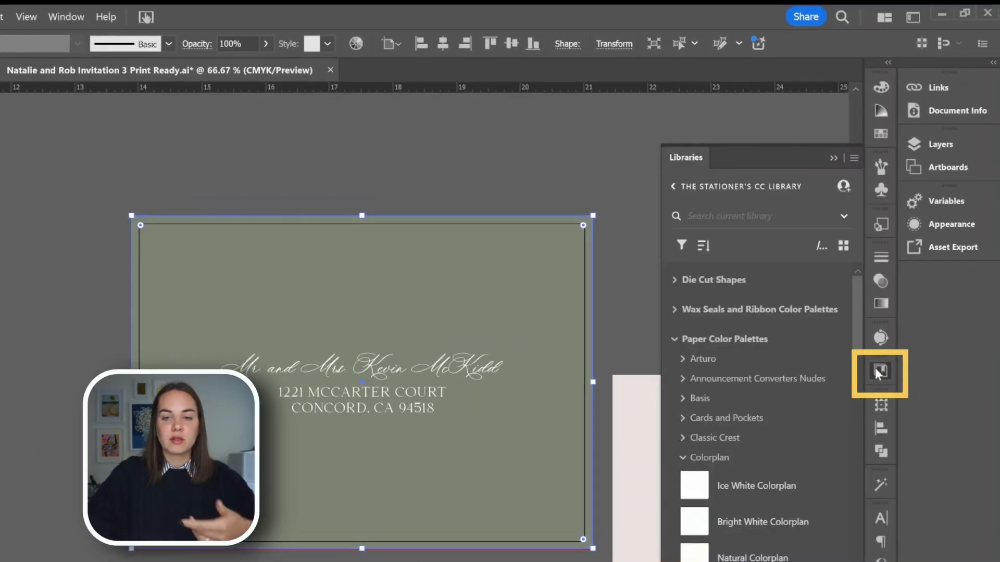
{"action": "left_click", "coordinate": [59, 19]}
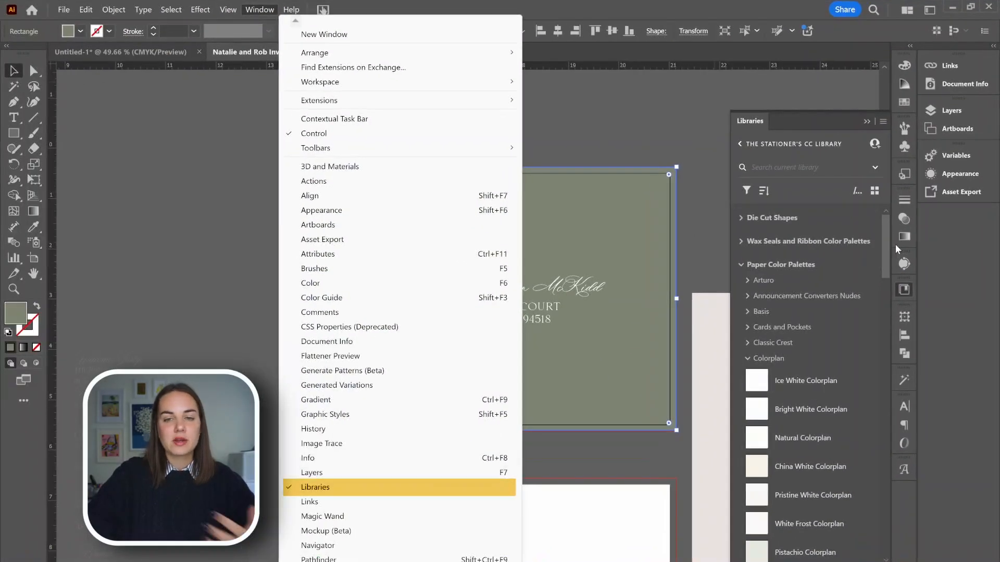
{"action": "left_click", "coordinate": [800, 121]}
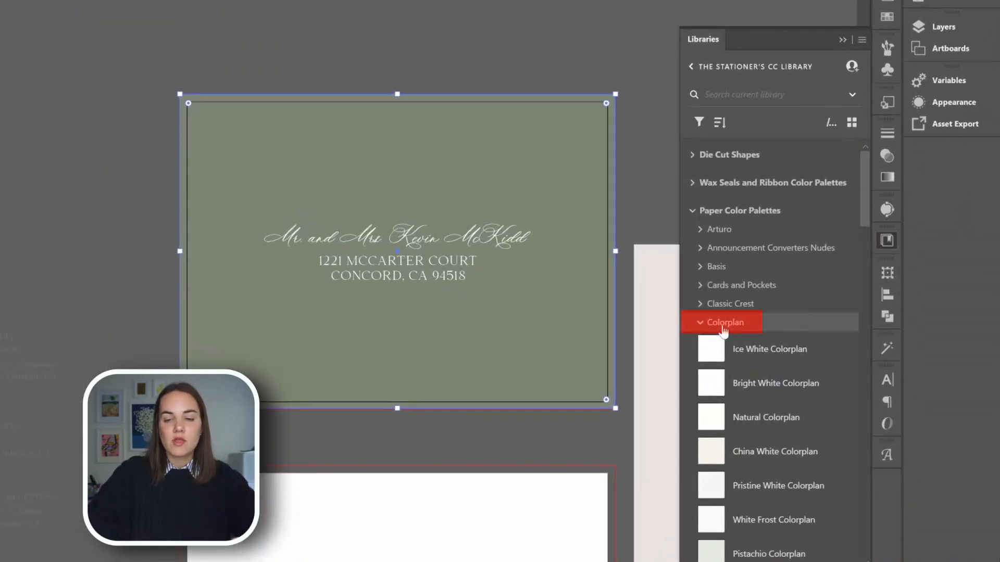
{"action": "scroll", "coordinate": [758, 314], "scroll_direction": "down", "scroll_amount": 8}
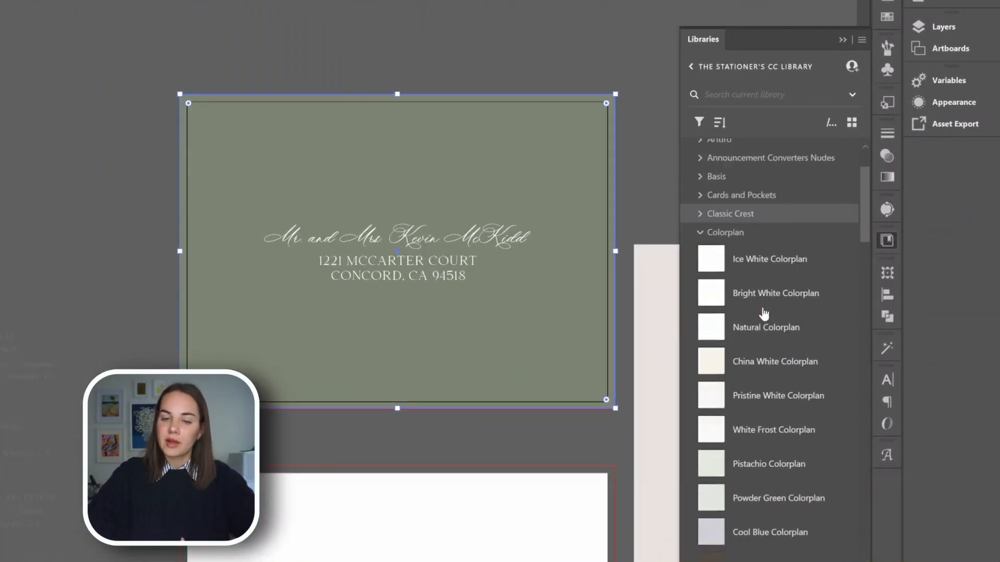
{"action": "scroll", "coordinate": [764, 313], "scroll_direction": "down", "scroll_amount": 10}
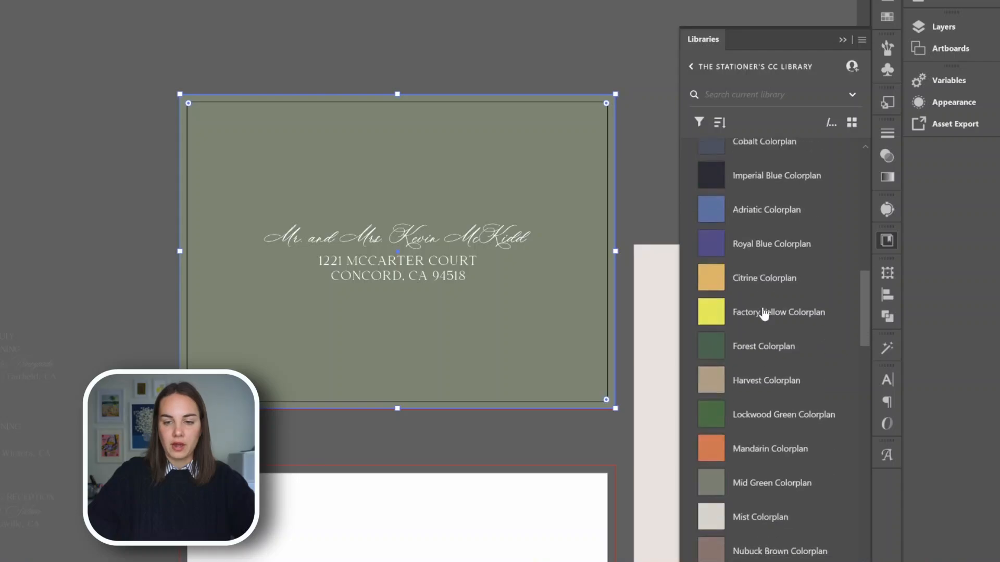
{"action": "scroll", "coordinate": [756, 338], "scroll_direction": "down", "scroll_amount": 3}
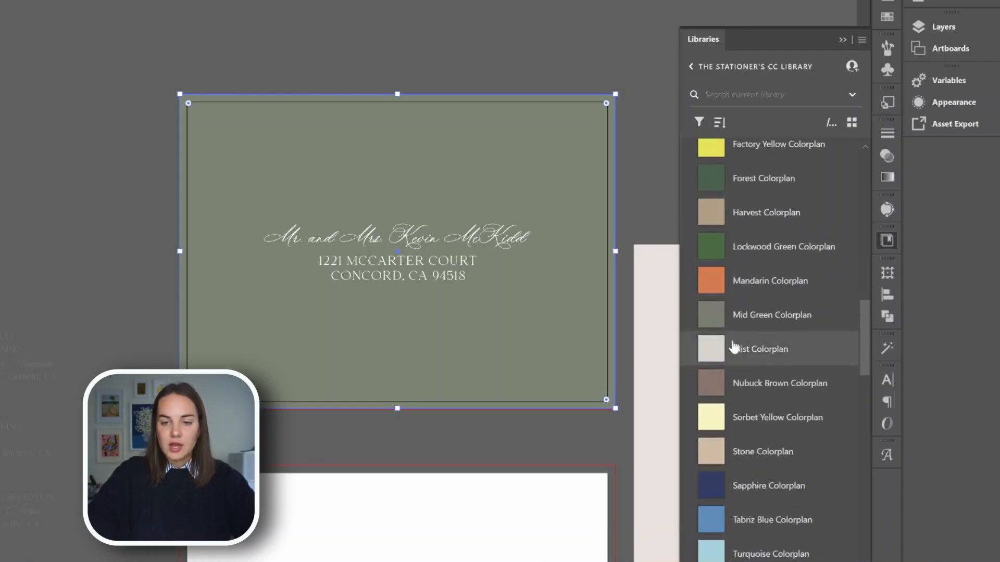
{"action": "left_click", "coordinate": [708, 315]}
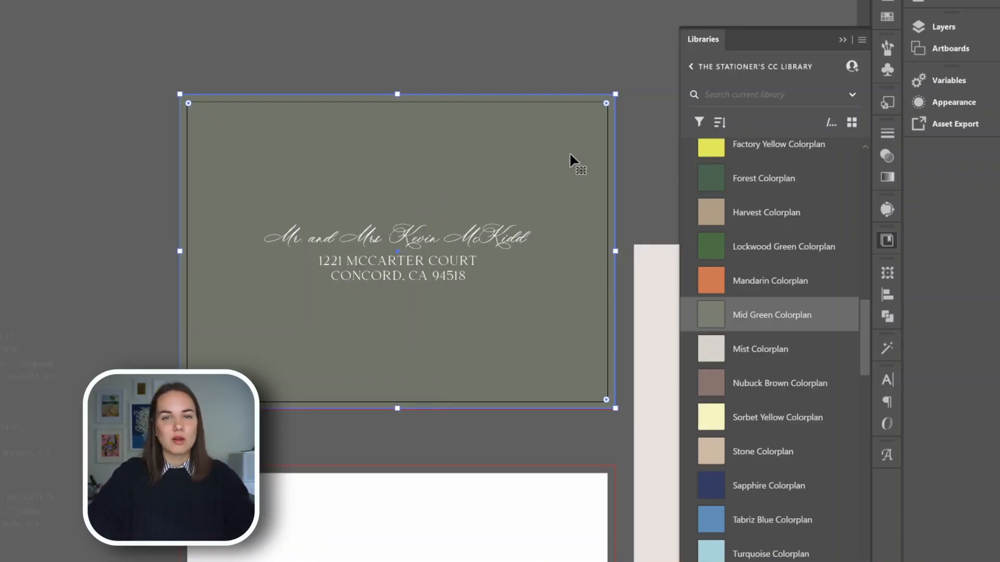
Open the search of the current library to view the recent search terms.
{"action": "scroll", "coordinate": [771, 307], "scroll_direction": "up", "scroll_amount": 15}
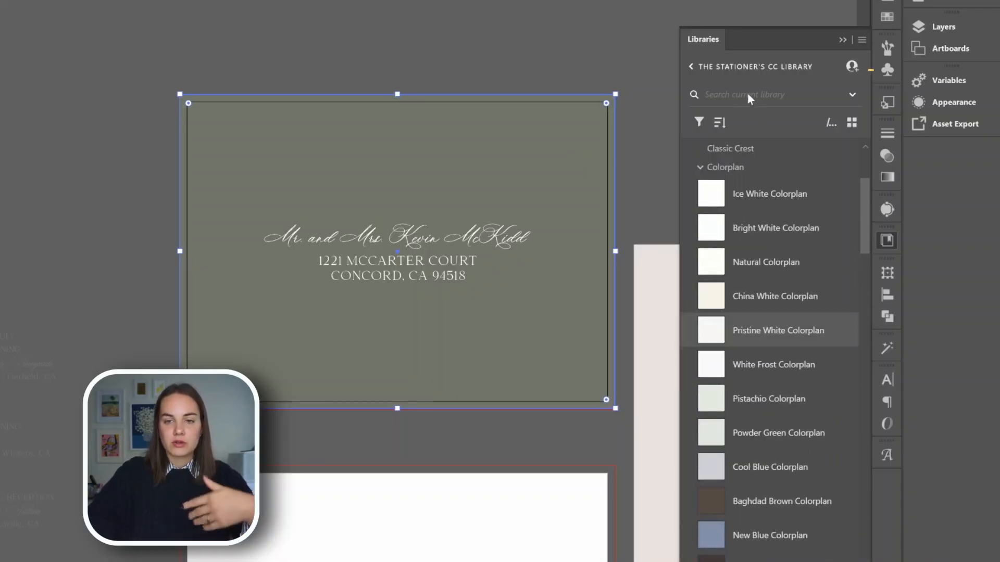
{"action": "left_click", "coordinate": [773, 93]}
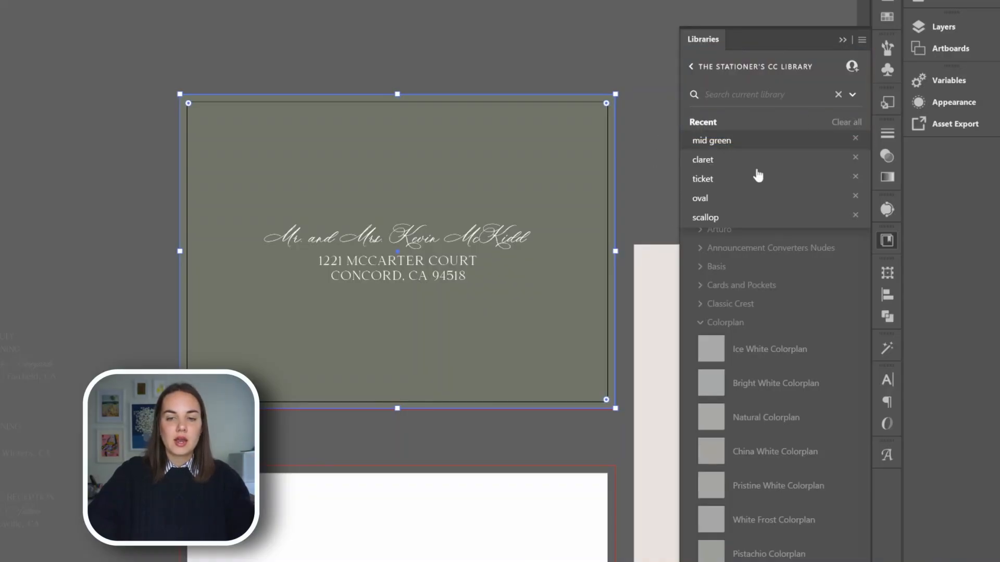
{"action": "key", "text": "Return"}
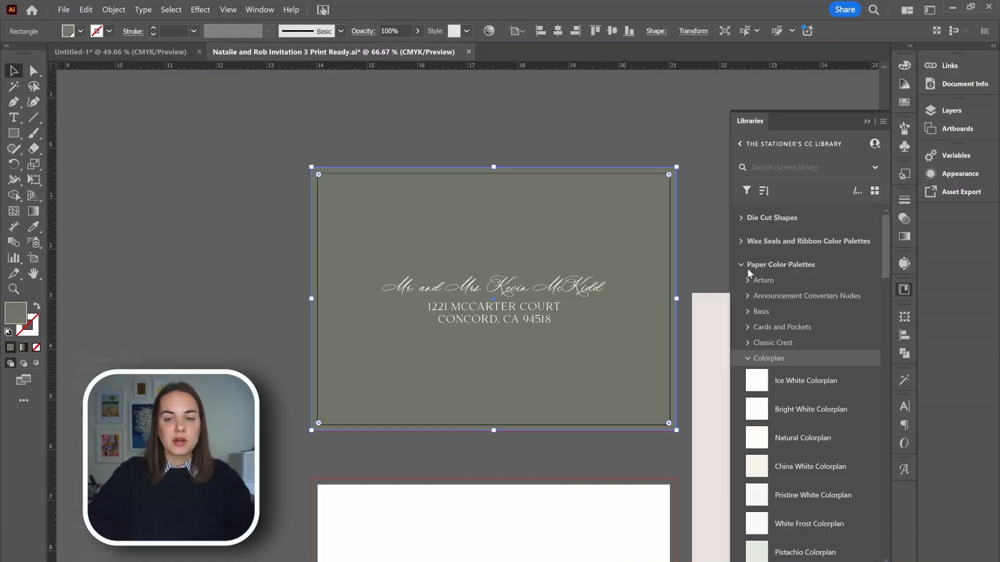
Browse the Artisaire colors in the library's Wax Seals and Ribbon Color Palettes.
{"action": "left_click", "coordinate": [740, 243]}
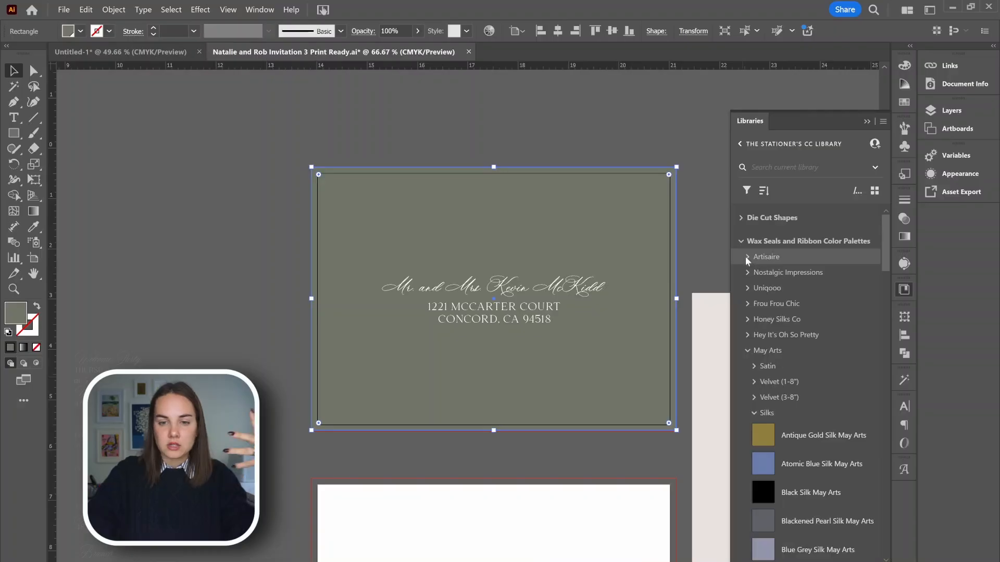
{"action": "left_click", "coordinate": [746, 257]}
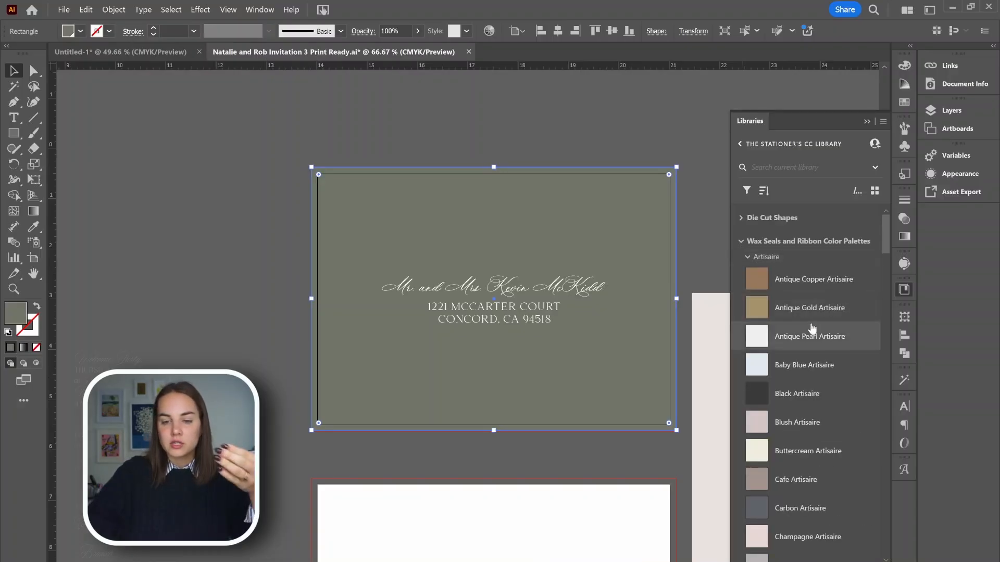
{"action": "scroll", "coordinate": [811, 325], "scroll_direction": "down", "scroll_amount": 3}
{"action": "scroll", "coordinate": [811, 328], "scroll_direction": "down", "scroll_amount": 3}
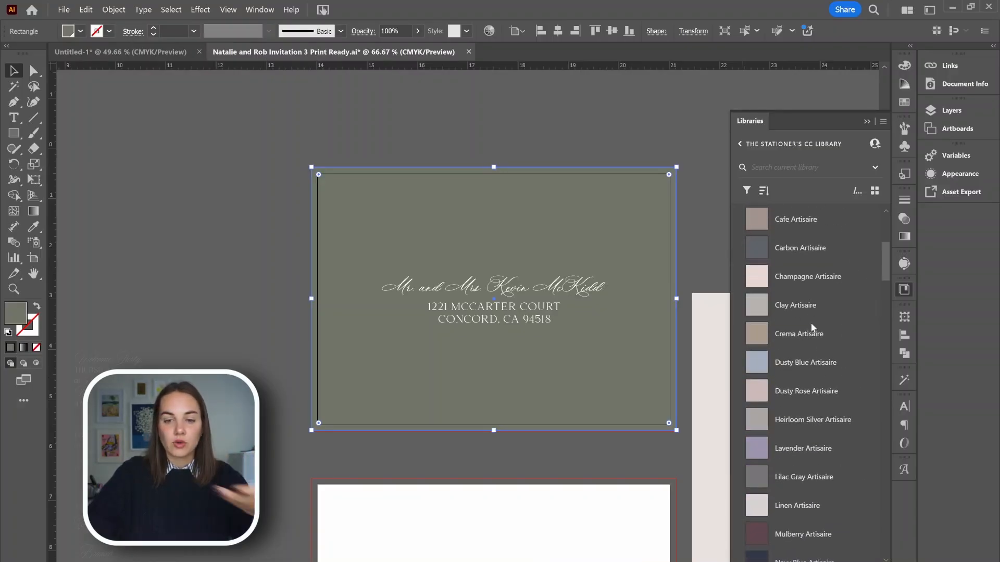
Try the Dusty Blue Artisaire fill on a small square drawn above the envelope, and delete the square.
{"action": "left_click", "coordinate": [11, 135]}
{"action": "left_click_drag", "start_coordinate": [474, 119], "coordinate": [520, 161]}
{"action": "left_click", "coordinate": [757, 310]}
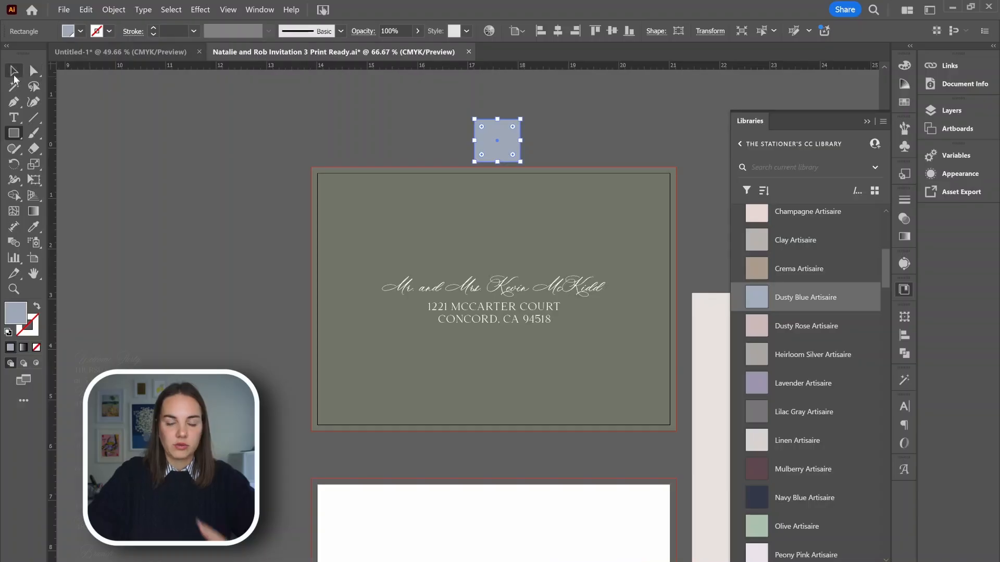
{"action": "left_click", "coordinate": [14, 77]}
{"action": "left_click", "coordinate": [532, 102]}
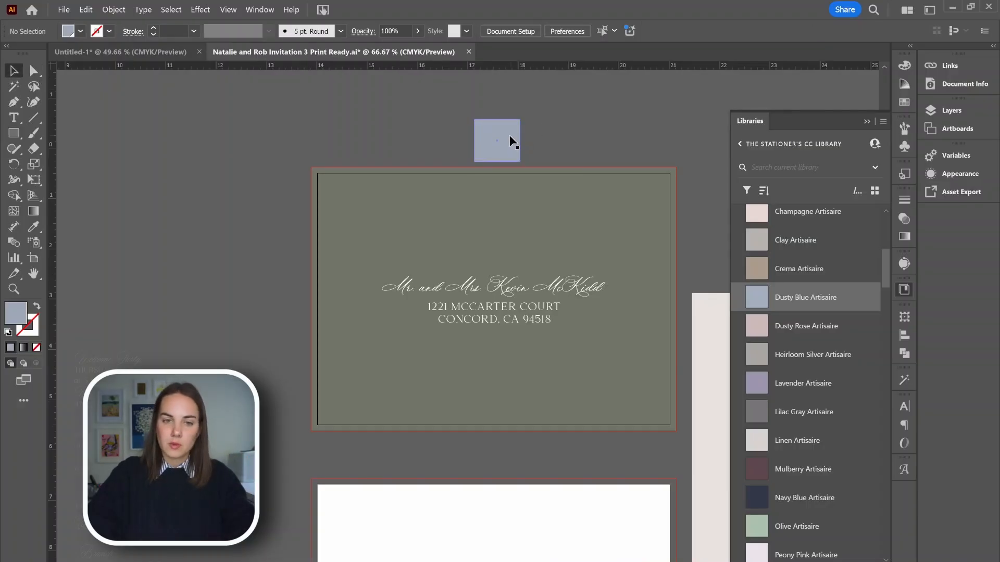
{"action": "key", "text": "Delete"}
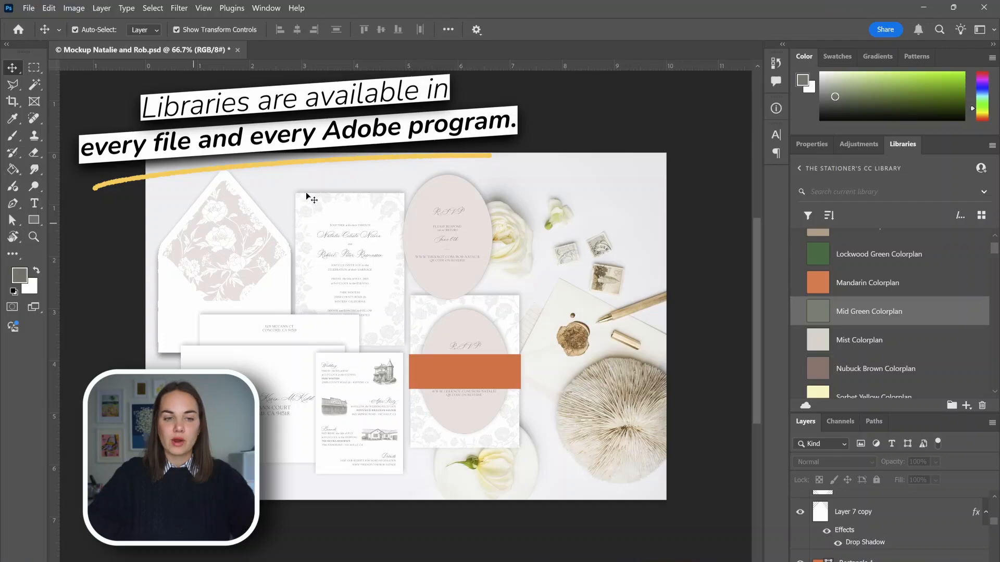
Switch to the Photoshop mockup and recolor the orange band across the RSVP card with Mid Green Colorplan.
{"action": "left_click", "coordinate": [508, 388]}
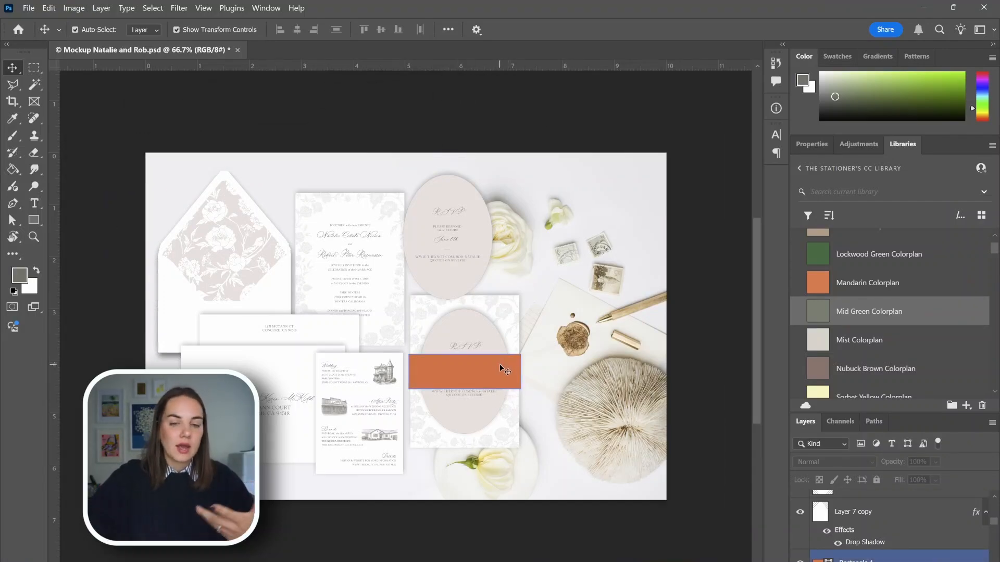
{"action": "left_click", "coordinate": [503, 369]}
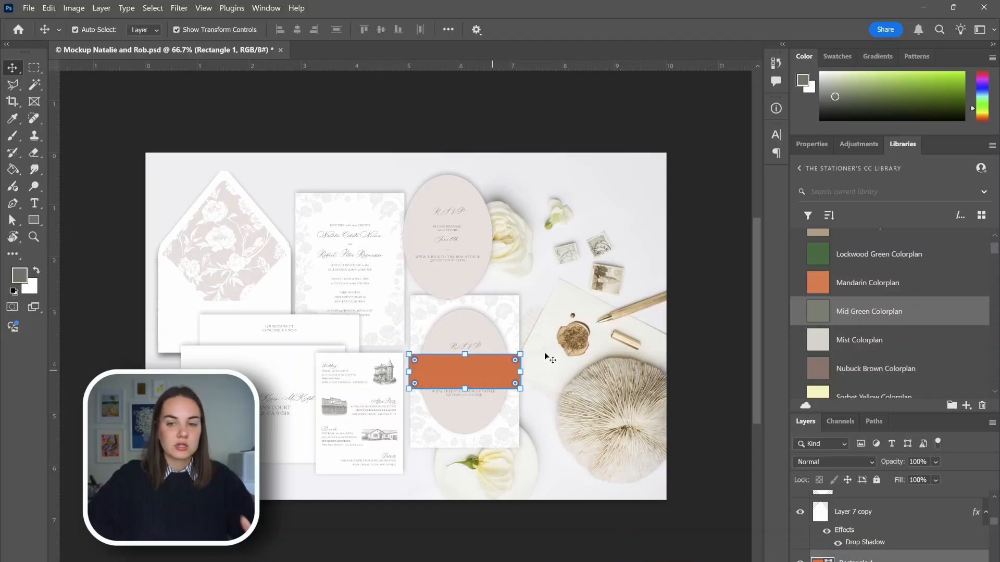
{"action": "left_click", "coordinate": [821, 313]}
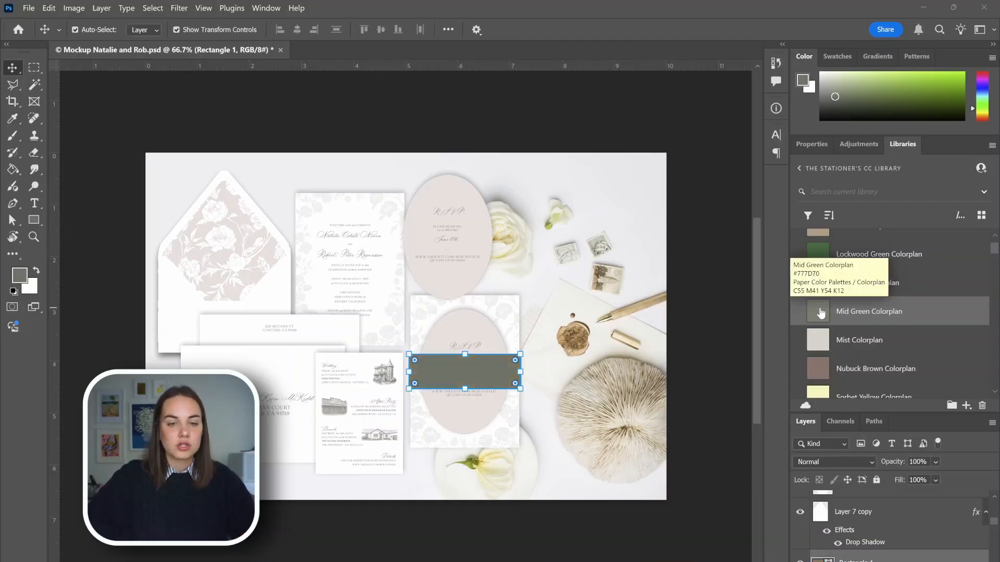
Switch back to Illustrator and place the A7 Oval die-cut shape from the library's PrintsWell Templates, overlapping the envelope's left edge.
{"action": "left_click", "coordinate": [707, 305]}
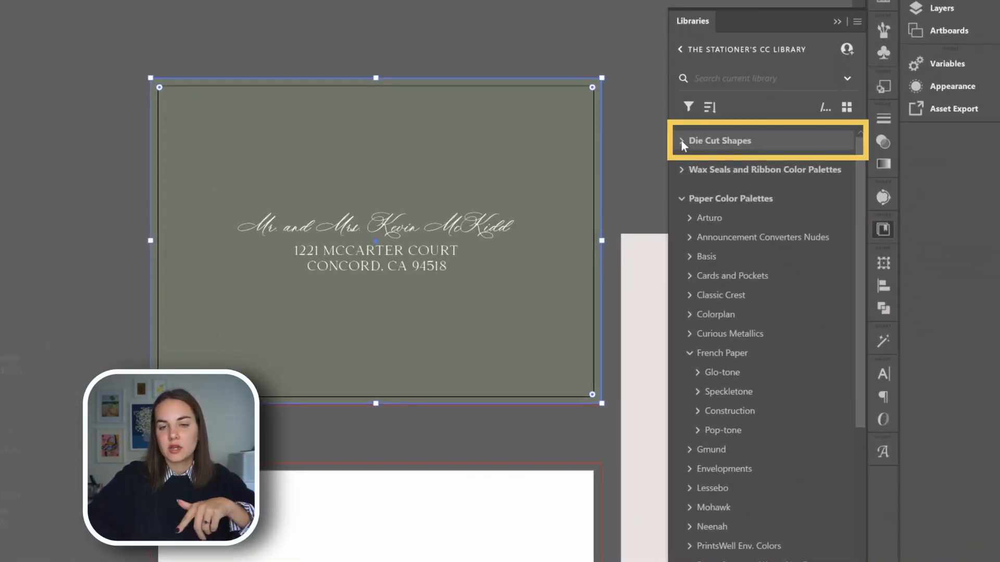
{"action": "left_click", "coordinate": [681, 140]}
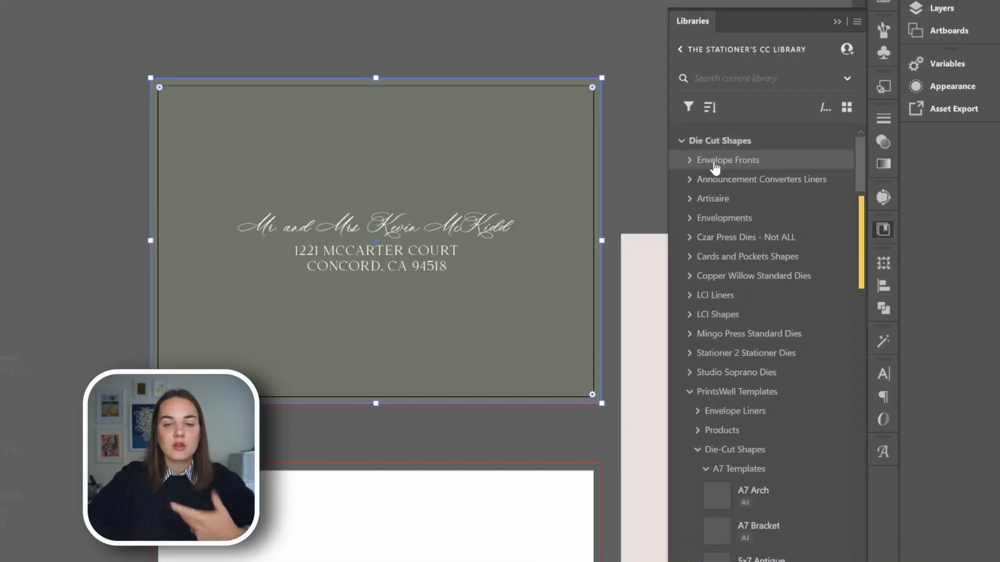
{"action": "scroll", "coordinate": [759, 281], "scroll_direction": "down", "scroll_amount": 3}
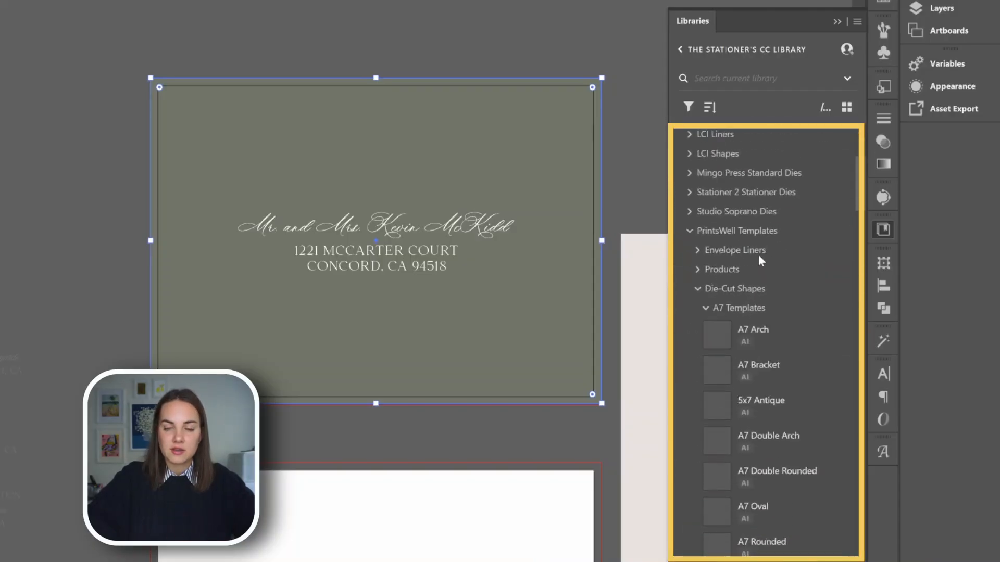
{"action": "scroll", "coordinate": [739, 239], "scroll_direction": "down", "scroll_amount": 3}
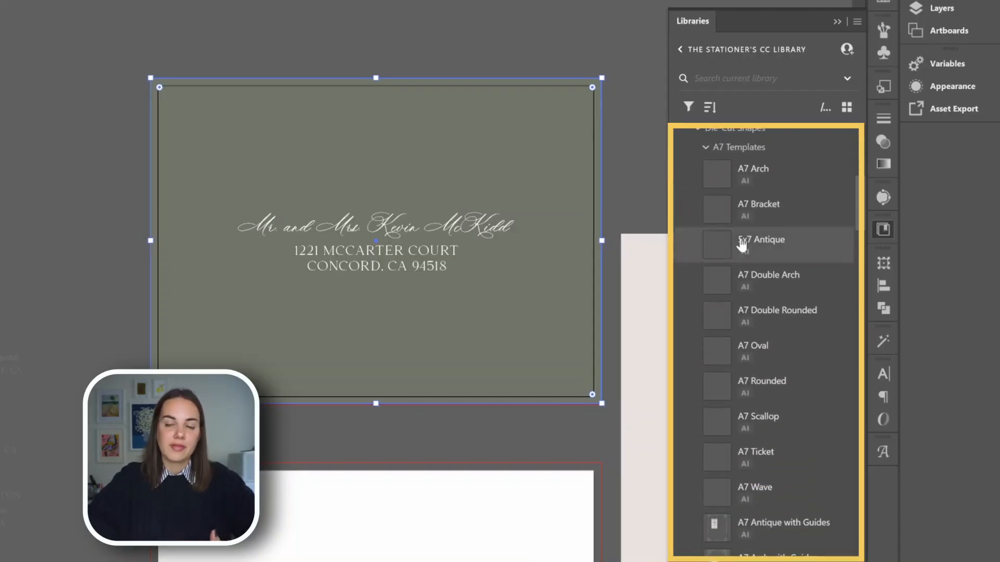
{"action": "left_click_drag", "start_coordinate": [859, 205], "coordinate": [859, 196]}
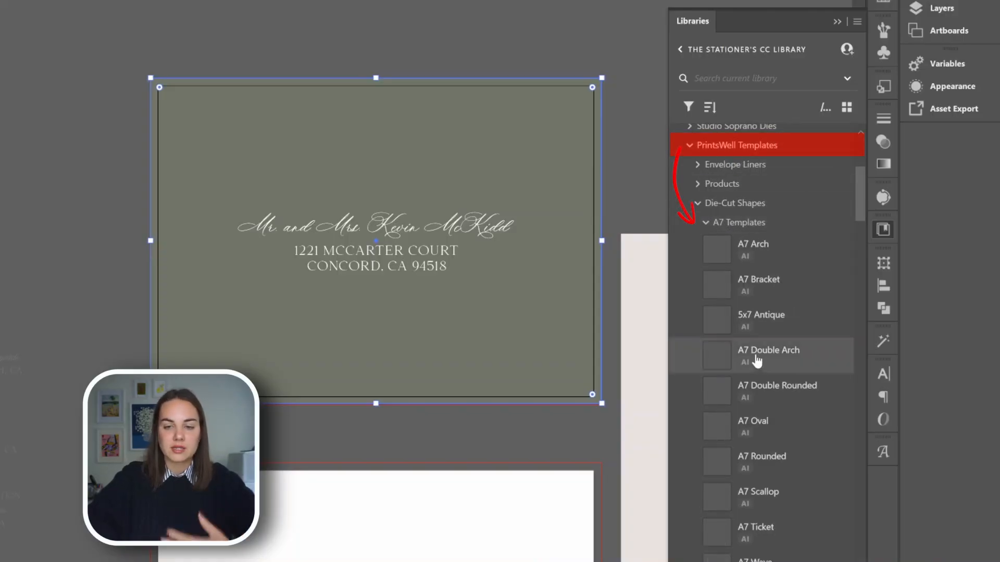
{"action": "scroll", "coordinate": [757, 354], "scroll_direction": "down", "scroll_amount": 2}
{"action": "scroll", "coordinate": [758, 347], "scroll_direction": "down", "scroll_amount": 2}
{"action": "left_click_drag", "start_coordinate": [717, 268], "coordinate": [392, 323]}
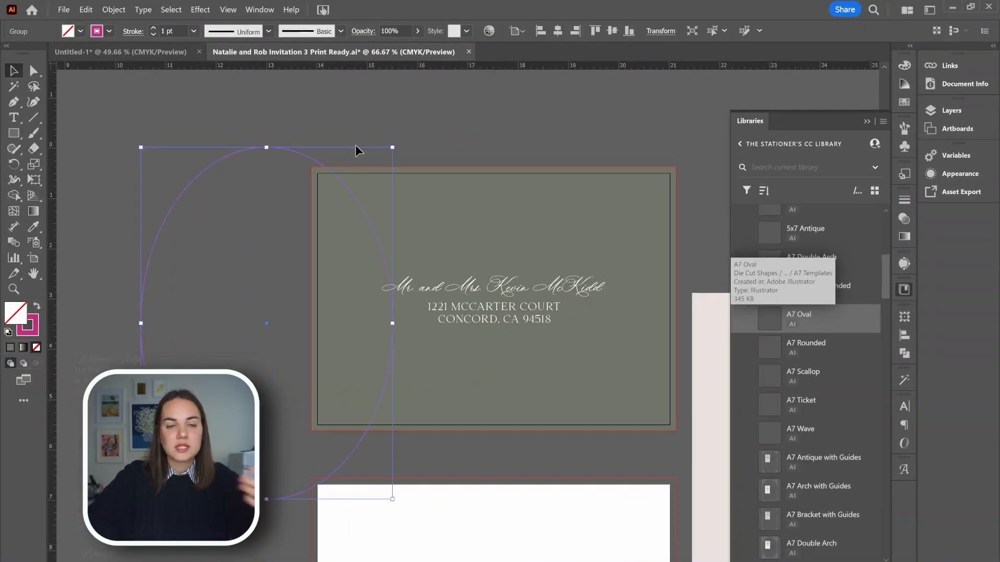
{"action": "left_click", "coordinate": [440, 135]}
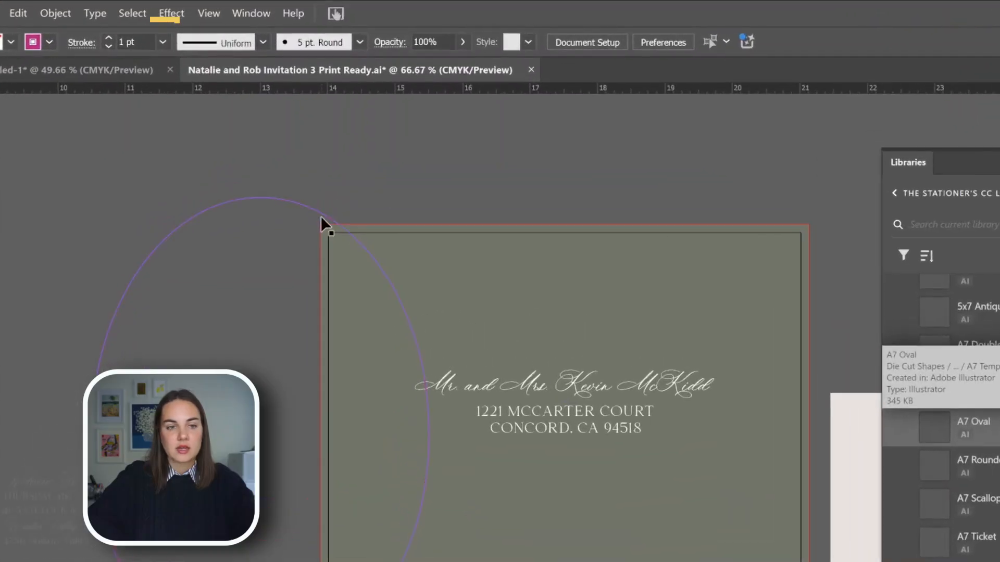
Reduce the stroke weight of the placed oval outline to 0.75 pt.
{"action": "left_click", "coordinate": [311, 162]}
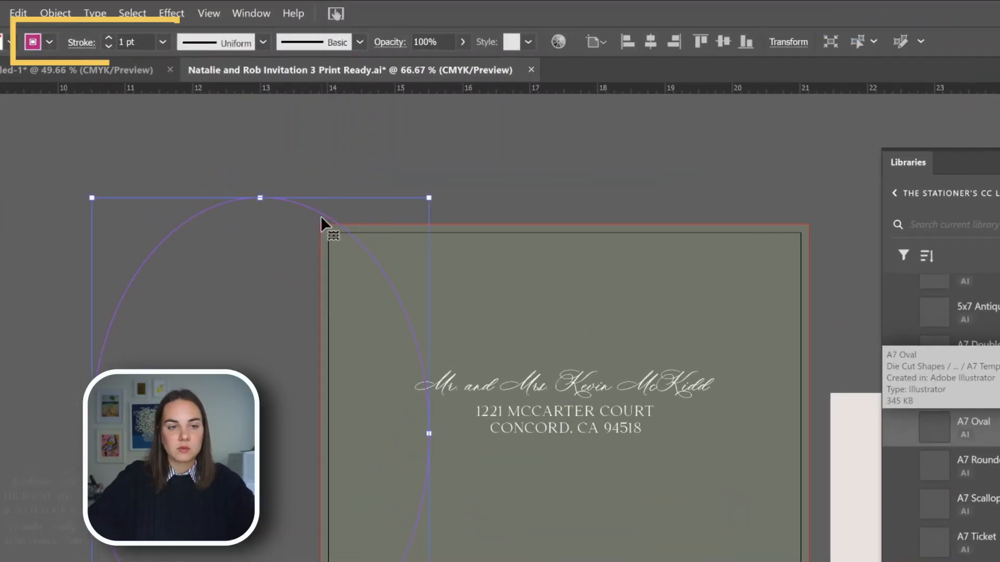
{"action": "left_click", "coordinate": [108, 46]}
{"action": "left_click", "coordinate": [108, 47]}
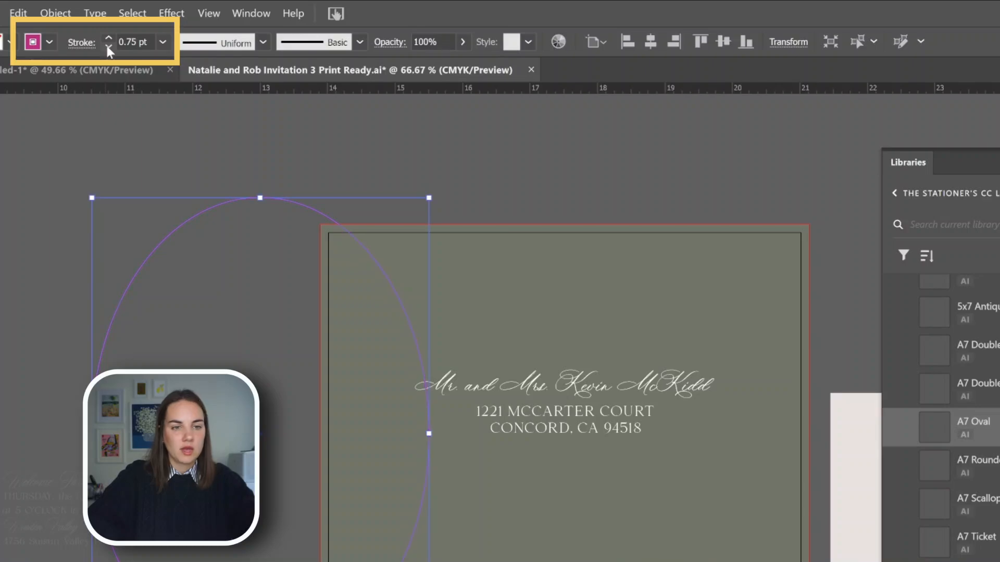
Set the oval outline's stroke weight to 1 pt and remove it from beside the envelope.
{"action": "left_click", "coordinate": [108, 39]}
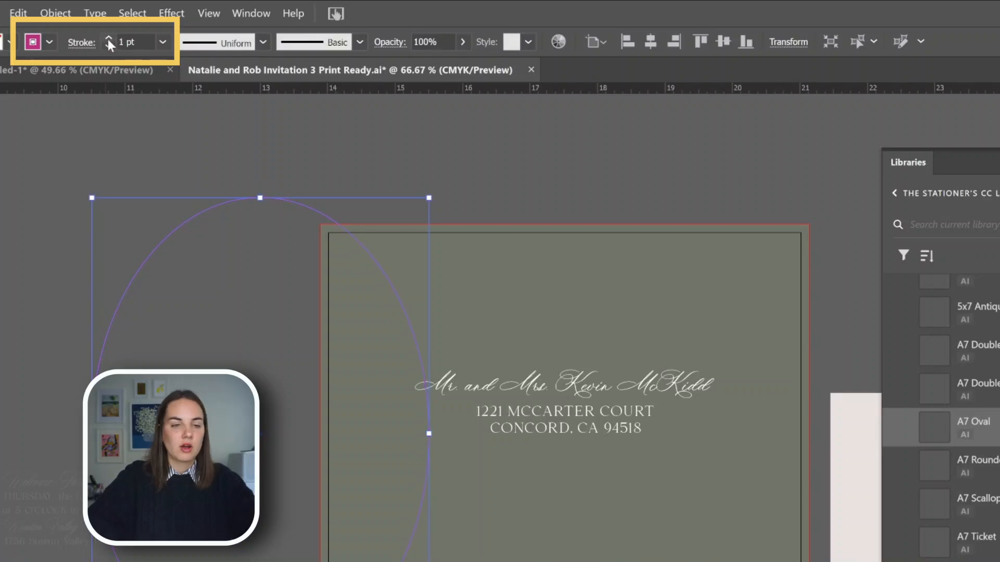
{"action": "left_click", "coordinate": [433, 170]}
{"action": "left_click", "coordinate": [257, 233]}
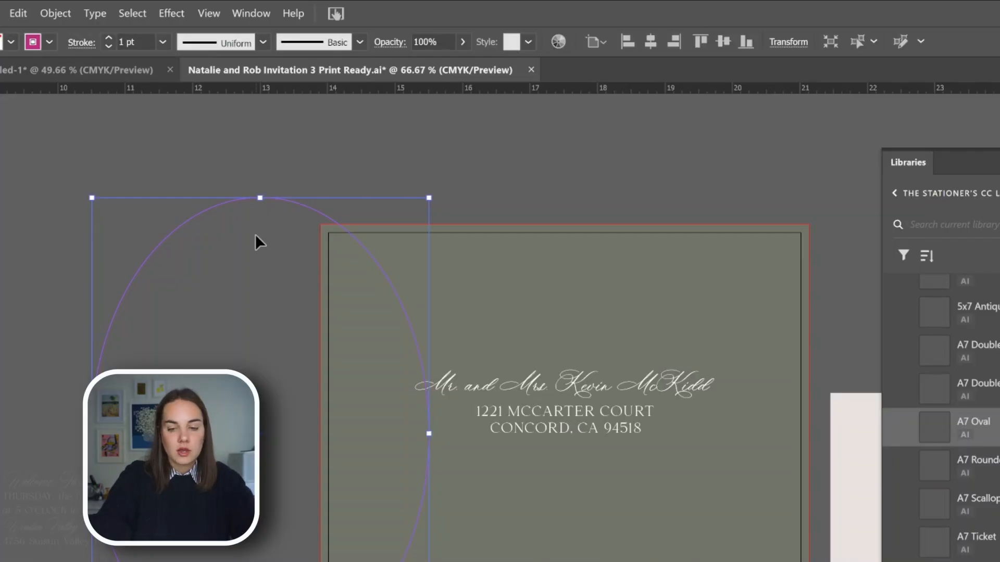
{"action": "key", "text": "Delete"}
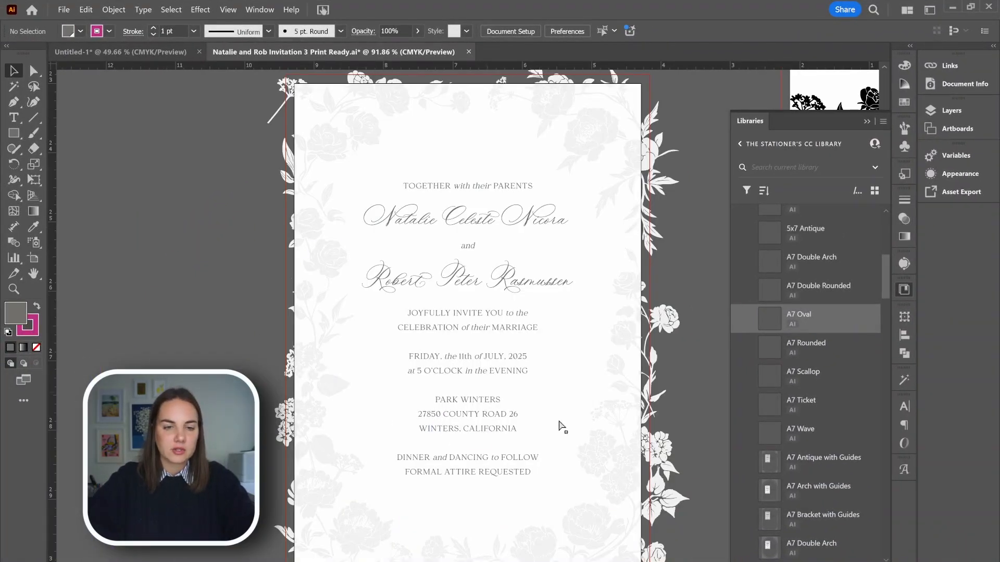
Paste the oval centered on the invitation and use it as a clipping mask for the pale floral artwork.
{"action": "key", "text": "ctrl+v"}
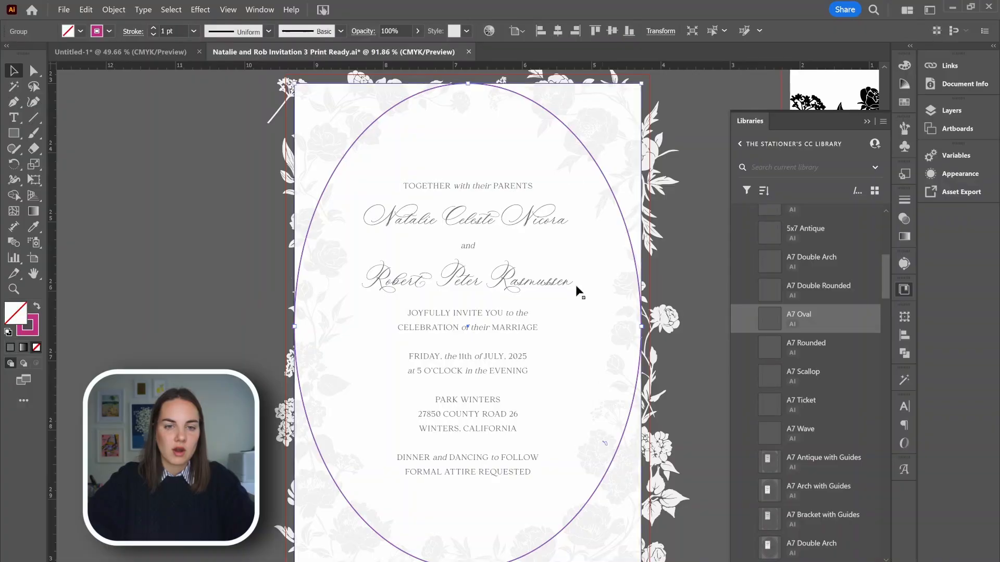
{"action": "scroll", "coordinate": [576, 172], "scroll_direction": "up", "scroll_amount": 2}
{"action": "left_click", "coordinate": [503, 142], "text": "shift"}
{"action": "key", "text": "ctrl+7"}
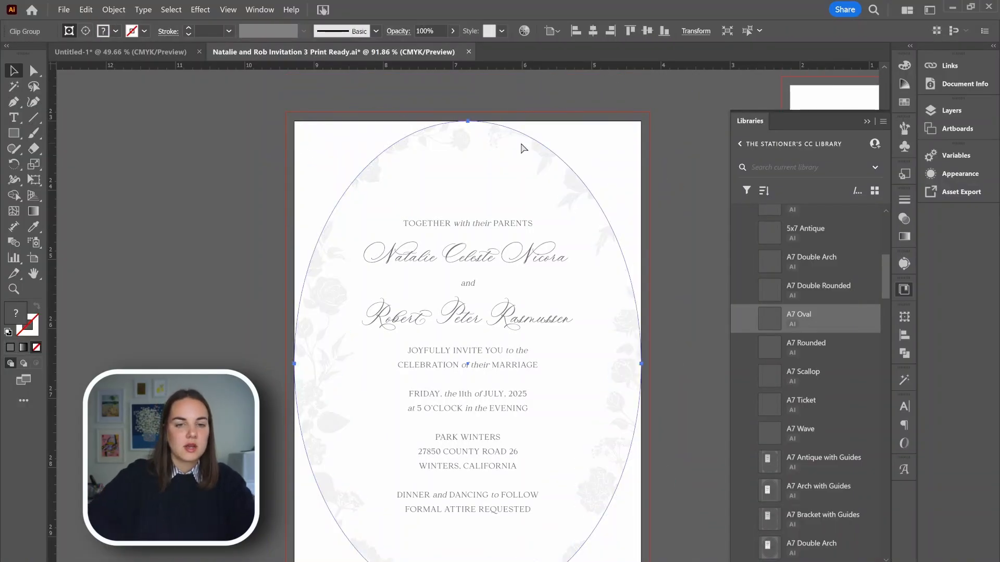
{"action": "left_click", "coordinate": [682, 158]}
{"action": "scroll", "coordinate": [686, 269], "scroll_direction": "down", "scroll_amount": 3}
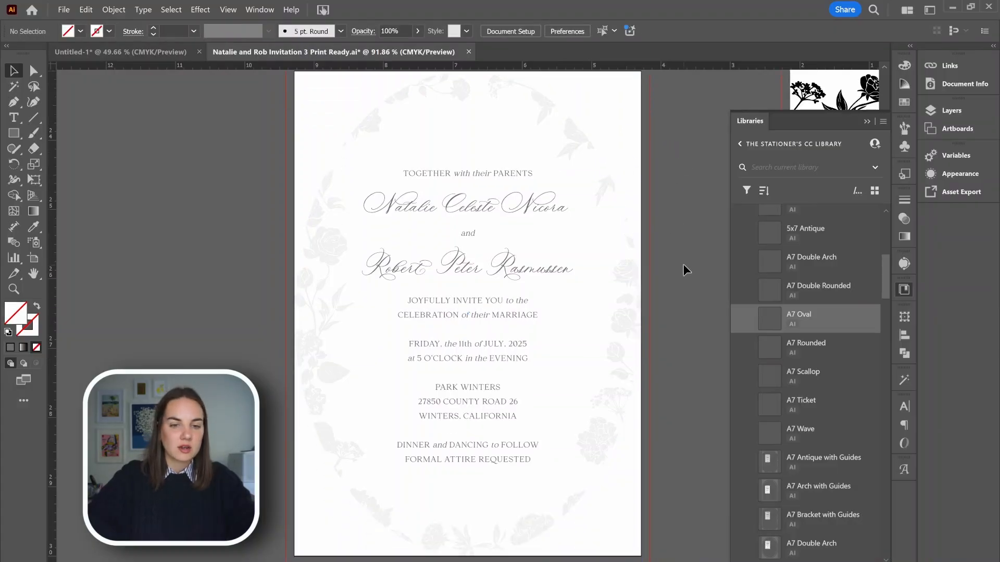
Review the die-cut shapes and the paper color palettes in The Stationer's CC Library.
{"action": "scroll", "coordinate": [606, 336], "scroll_direction": "up", "scroll_amount": 2}
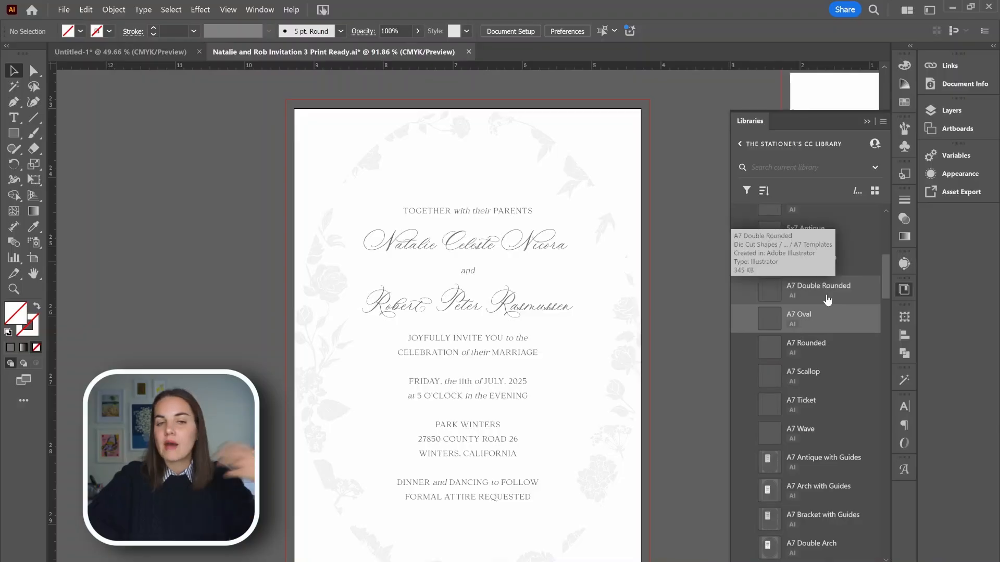
{"action": "scroll", "coordinate": [822, 244], "scroll_direction": "up", "scroll_amount": 3}
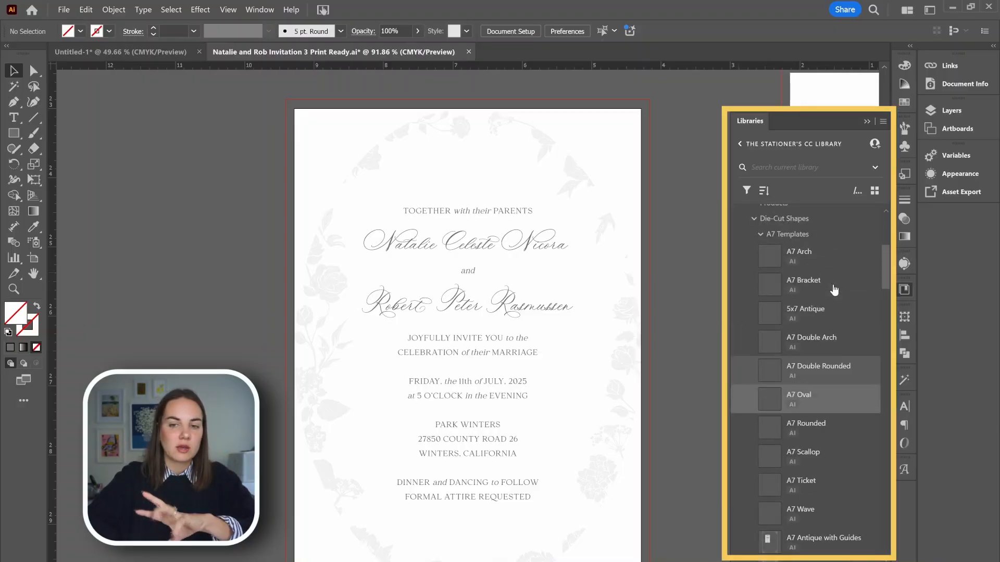
{"action": "scroll", "coordinate": [834, 290], "scroll_direction": "up", "scroll_amount": 5}
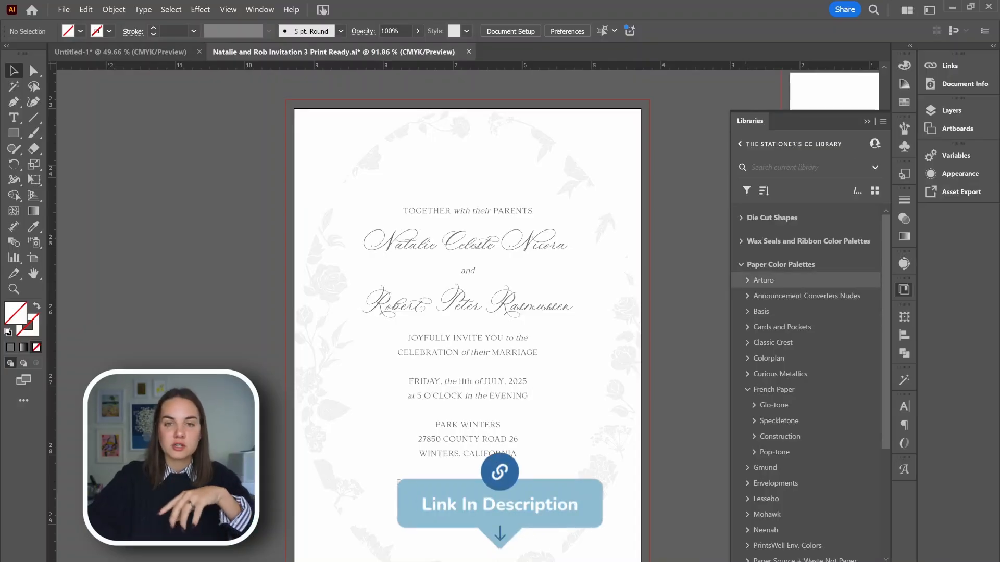
Switch to InDesign, try the logo from the Design by Laney (2025) library on the page, and delete it.
{"action": "mouse_move", "coordinate": [701, 561]}
{"action": "left_click", "coordinate": [701, 542]}
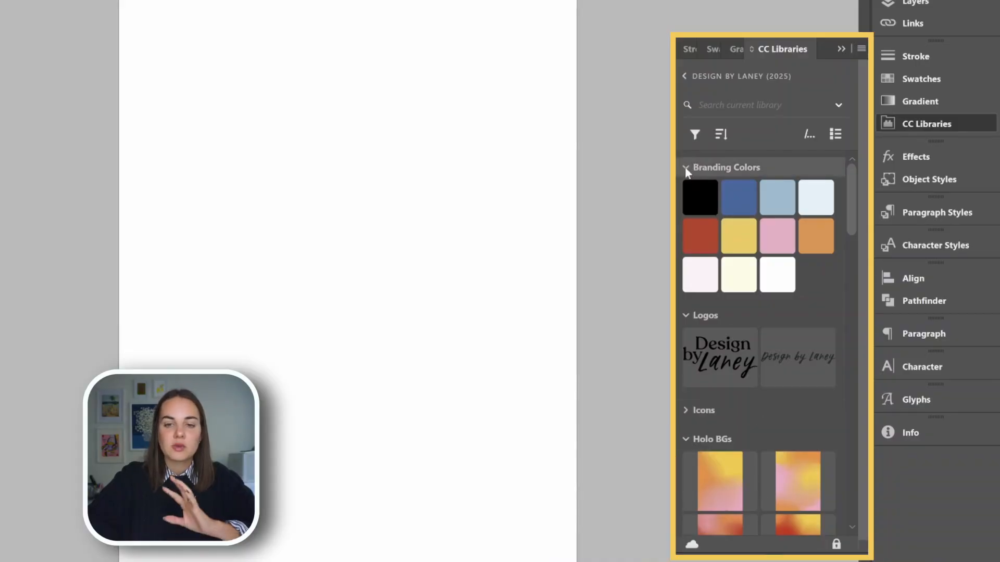
{"action": "scroll", "coordinate": [733, 298], "scroll_direction": "down", "scroll_amount": 3}
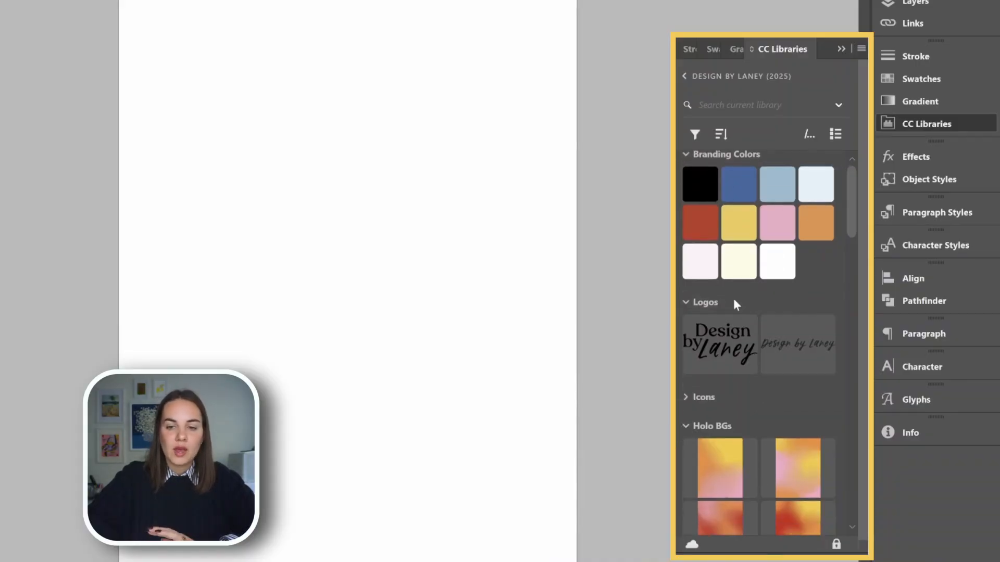
{"action": "left_click_drag", "start_coordinate": [736, 283], "coordinate": [371, 229]}
{"action": "left_click_drag", "start_coordinate": [509, 254], "coordinate": [353, 219]}
{"action": "key", "text": "Delete"}
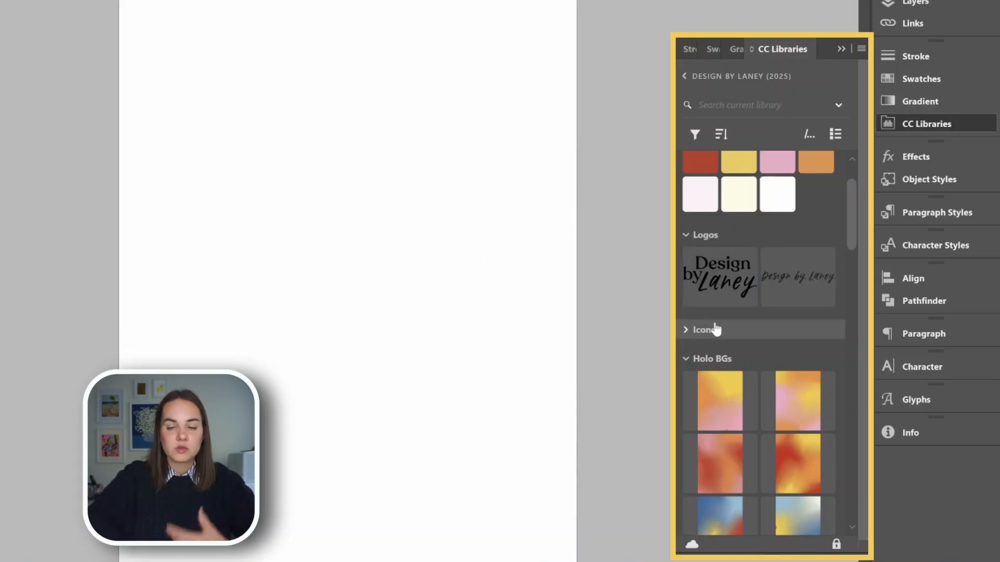
Examine the Icons subgroups and the Holo BGs images in the Design by Laney (2025) library.
{"action": "left_click", "coordinate": [687, 330]}
{"action": "scroll", "coordinate": [747, 312], "scroll_direction": "down", "scroll_amount": 3}
{"action": "scroll", "coordinate": [746, 295], "scroll_direction": "down", "scroll_amount": 2}
{"action": "scroll", "coordinate": [761, 341], "scroll_direction": "down", "scroll_amount": 4}
{"action": "scroll", "coordinate": [761, 341], "scroll_direction": "up", "scroll_amount": 10}
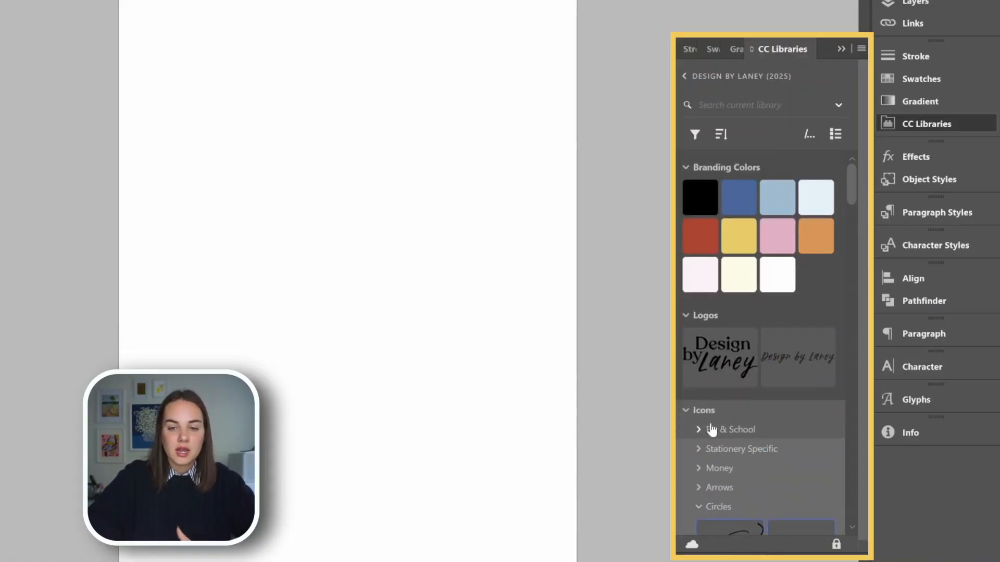
{"action": "left_click", "coordinate": [687, 410]}
{"action": "scroll", "coordinate": [771, 312], "scroll_direction": "down", "scroll_amount": 5}
{"action": "scroll", "coordinate": [780, 305], "scroll_direction": "down", "scroll_amount": 3}
{"action": "scroll", "coordinate": [791, 313], "scroll_direction": "down", "scroll_amount": 10}
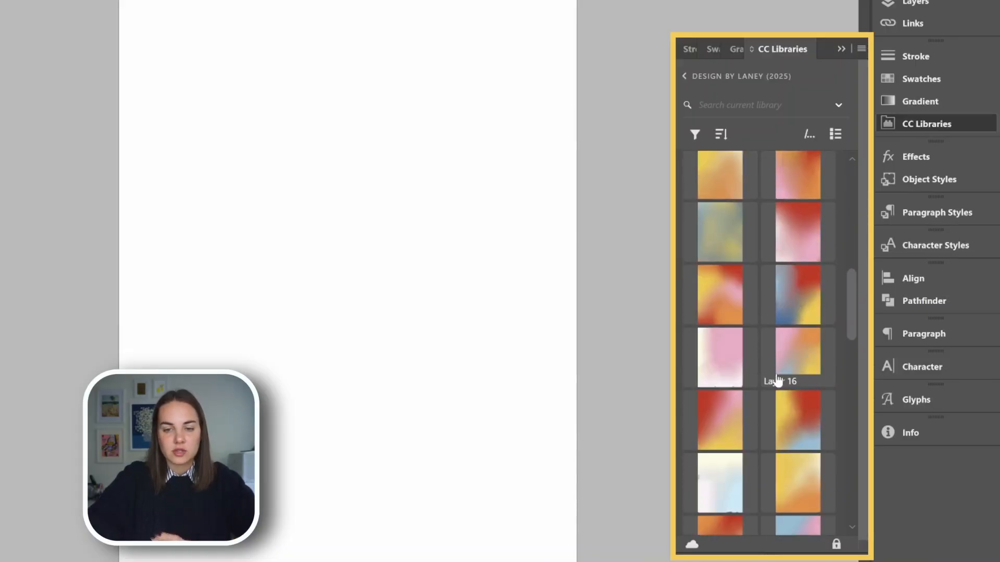
Place the red and blue Layer 7 image from the Holo BGs group, starting at the page's upper-left corner.
{"action": "scroll", "coordinate": [799, 375], "scroll_direction": "up", "scroll_amount": 5}
{"action": "left_click_drag", "start_coordinate": [733, 343], "coordinate": [123, 65]}
{"action": "left_click_drag", "start_coordinate": [121, 30], "coordinate": [120, 30]}
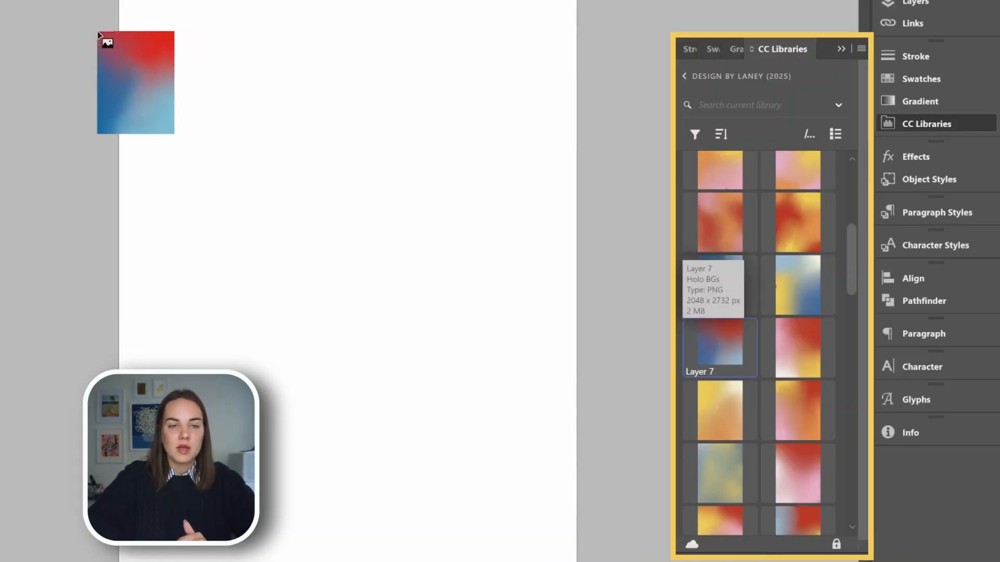
{"action": "left_click", "coordinate": [98, 32]}
{"action": "left_click_drag", "start_coordinate": [339, 161], "coordinate": [326, 92]}
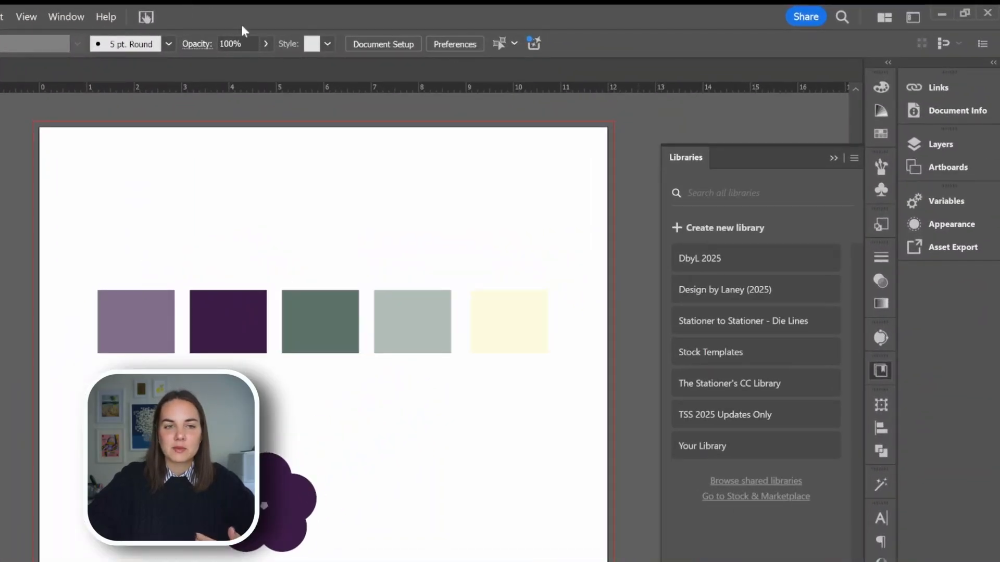
In Illustrator, create a new CC library named New Library.
{"action": "left_click", "coordinate": [61, 17]}
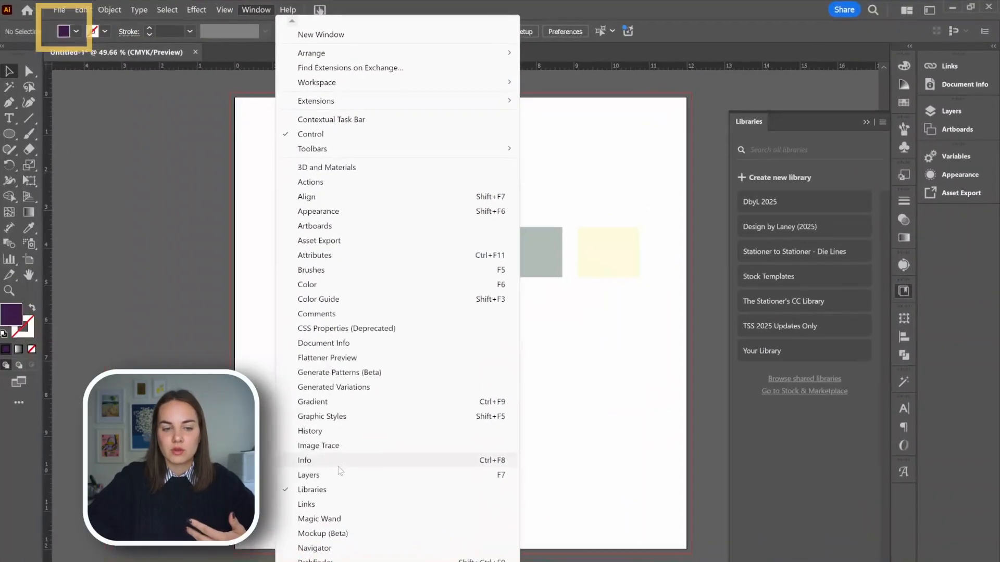
{"action": "left_click", "coordinate": [771, 177]}
{"action": "type", "text": "N"}
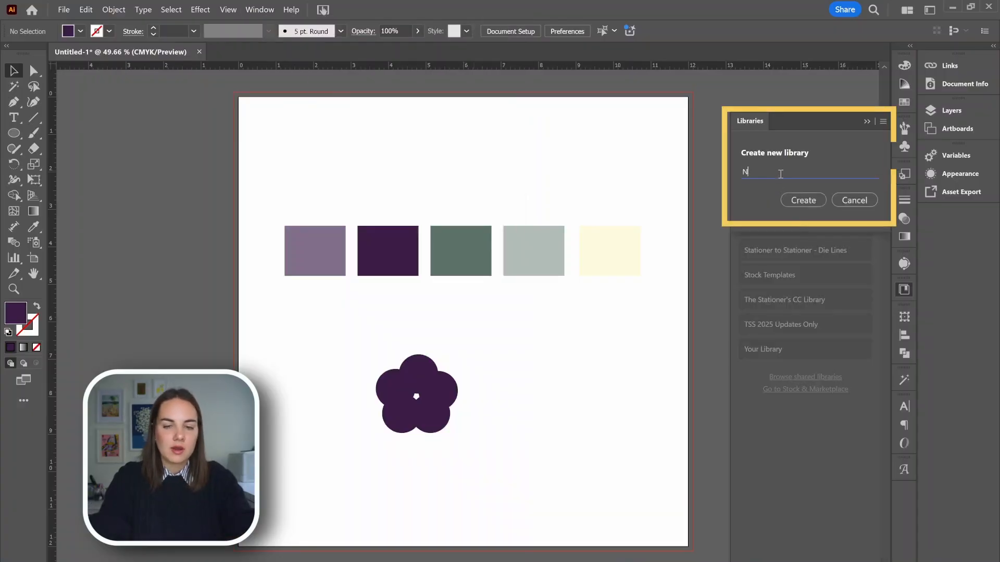
{"action": "type", "text": "ew Libra"}
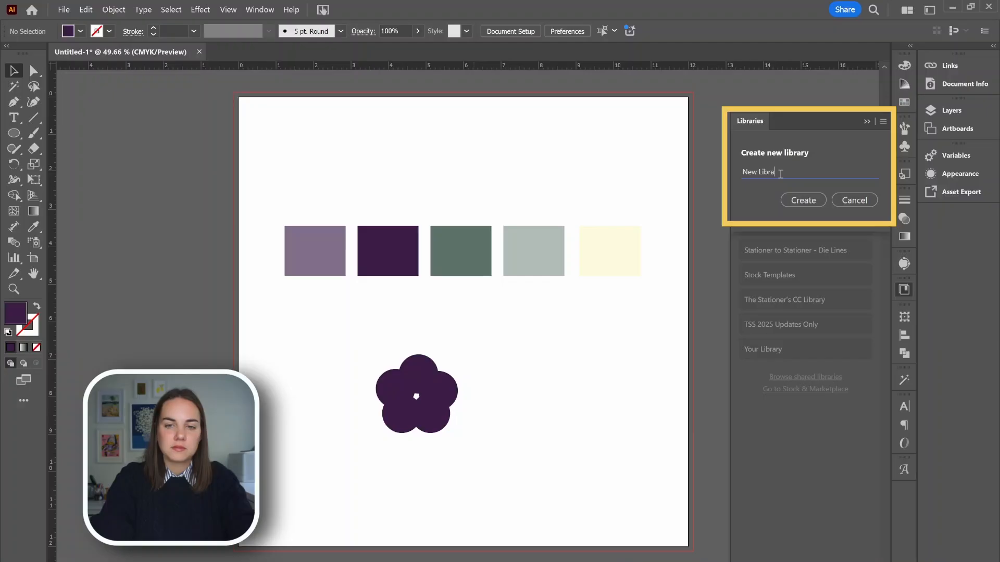
{"action": "type", "text": "ry"}
{"action": "key", "text": "Return"}
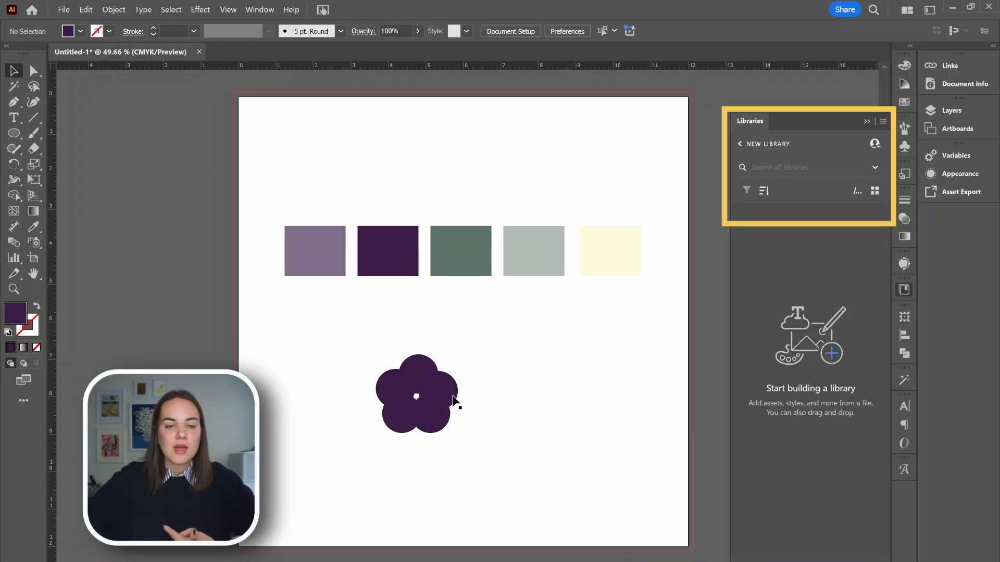
Add the purple flower artwork to New Library and deselect it.
{"action": "left_click_drag", "start_coordinate": [447, 408], "coordinate": [824, 272]}
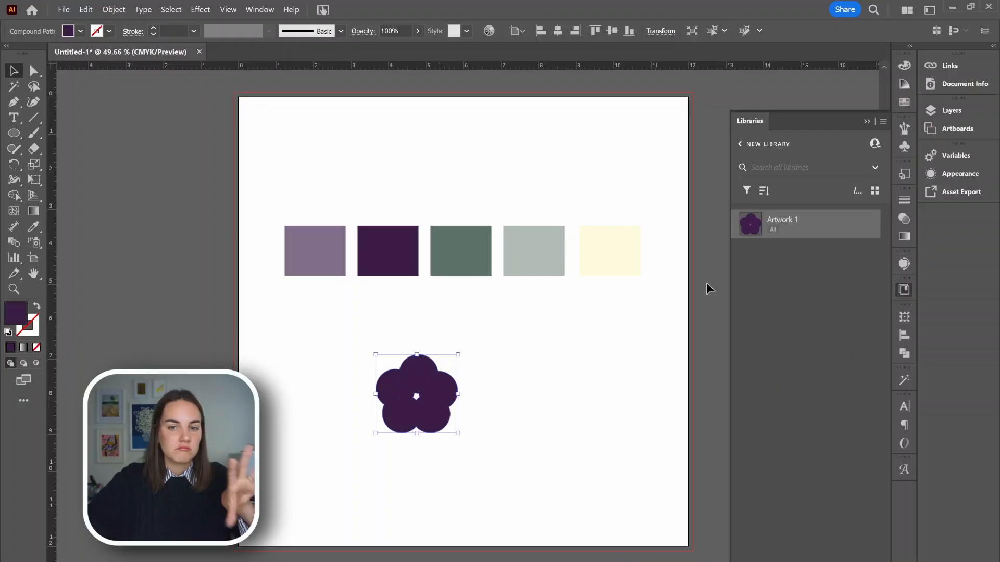
{"action": "left_click", "coordinate": [614, 329]}
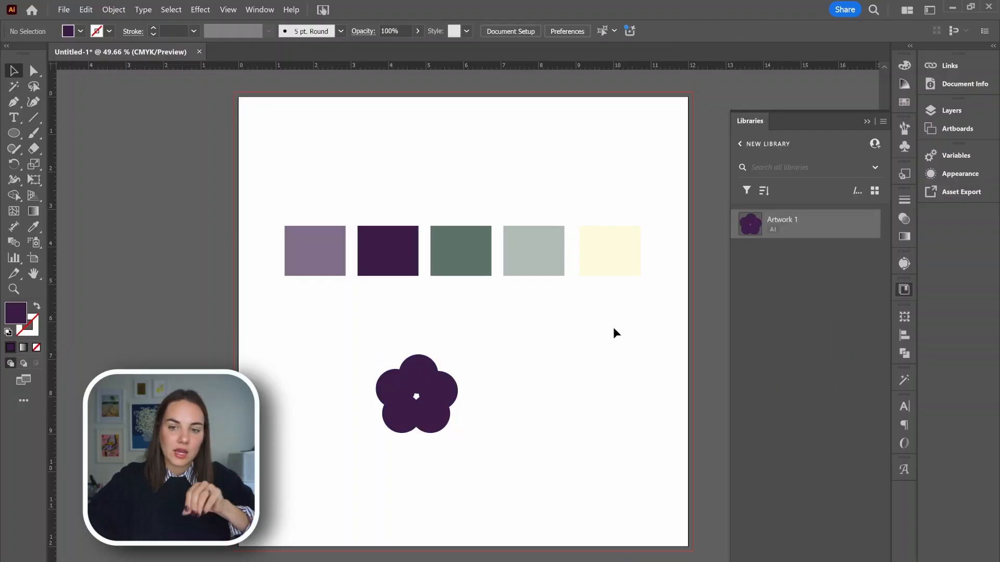
Add the colors of the five rectangles to the document swatches and save those swatches to New Library.
{"action": "left_click", "coordinate": [611, 263]}
{"action": "left_click_drag", "start_coordinate": [626, 272], "coordinate": [627, 271]}
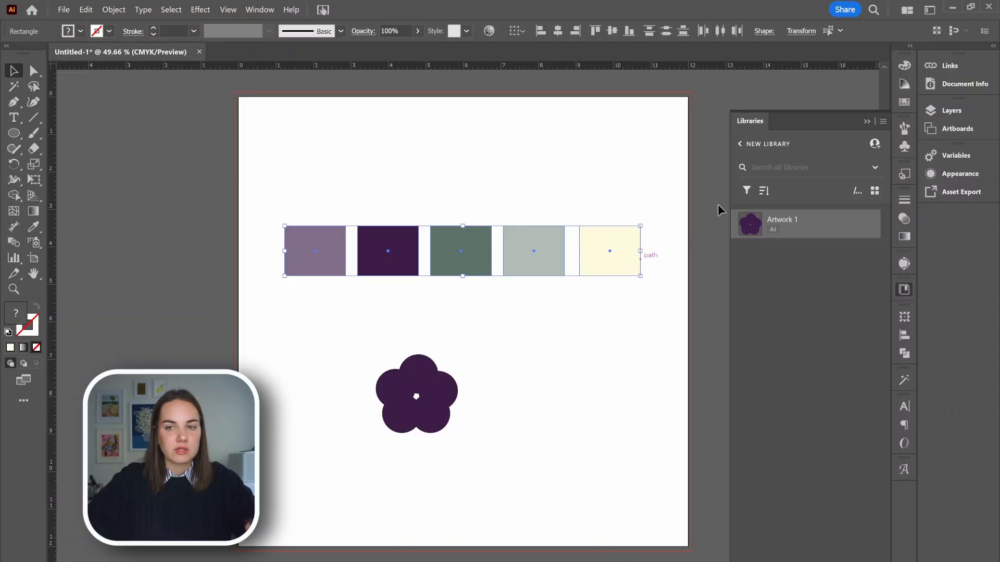
{"action": "left_click", "coordinate": [904, 104]}
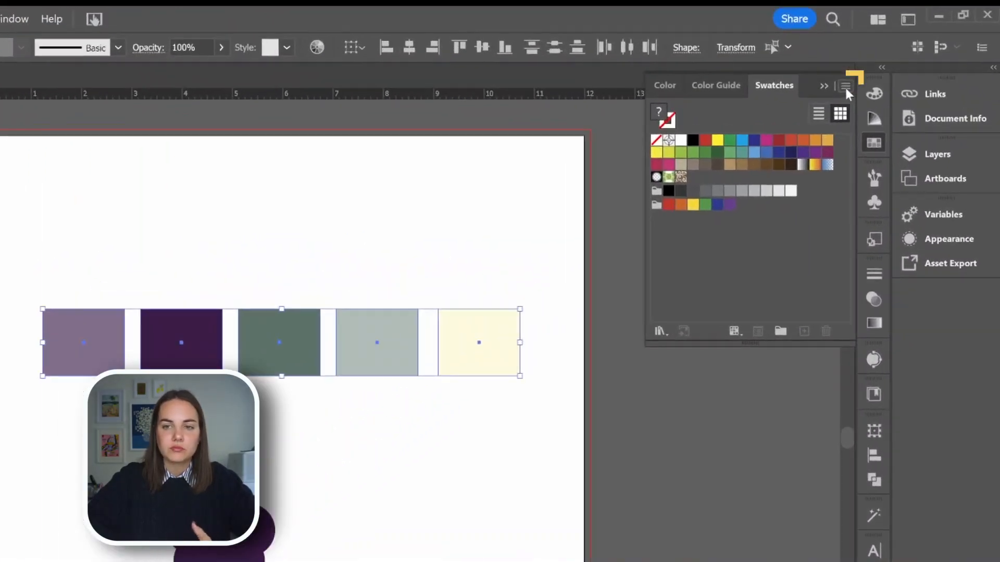
{"action": "left_click", "coordinate": [878, 63]}
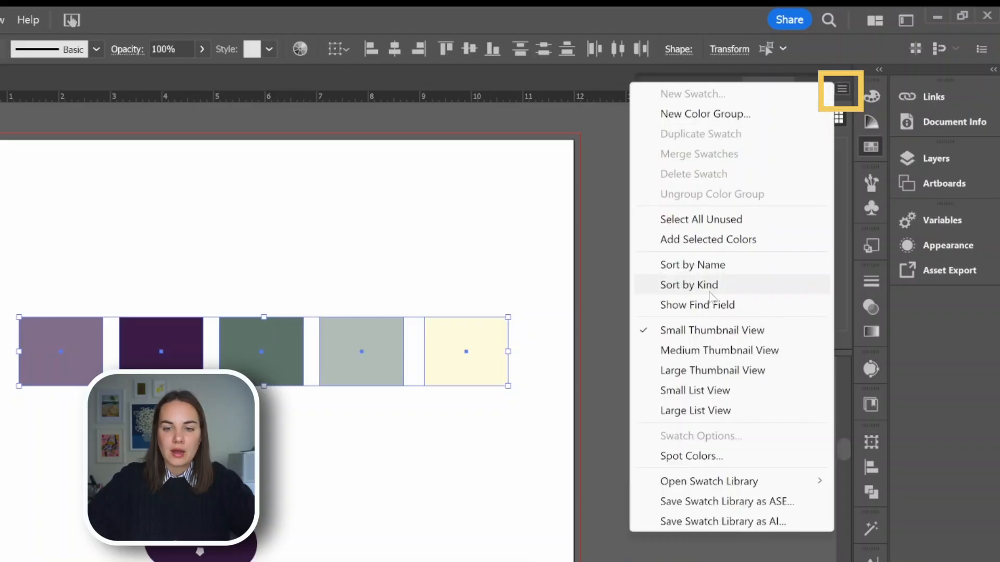
{"action": "left_click", "coordinate": [698, 239]}
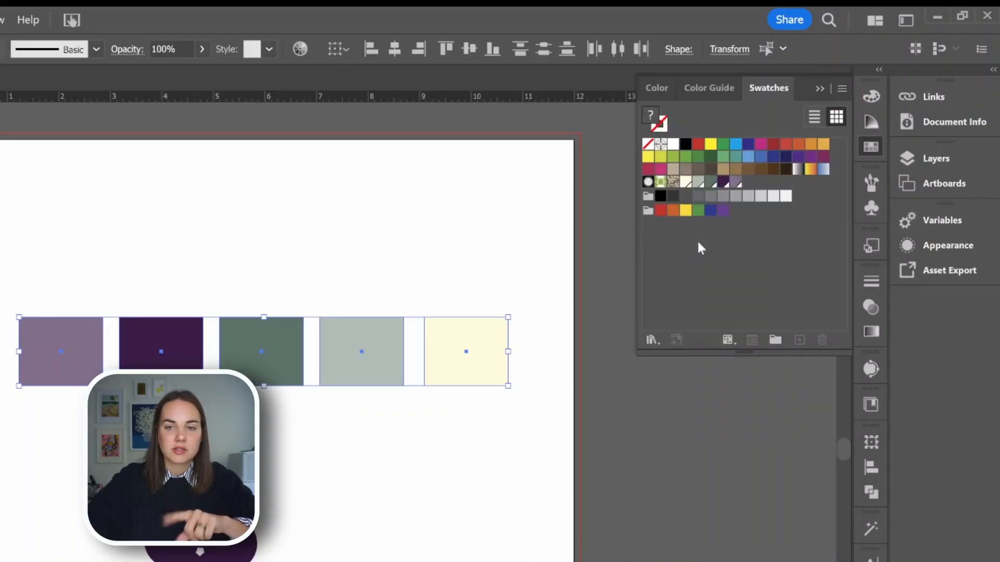
{"action": "left_click", "coordinate": [501, 284]}
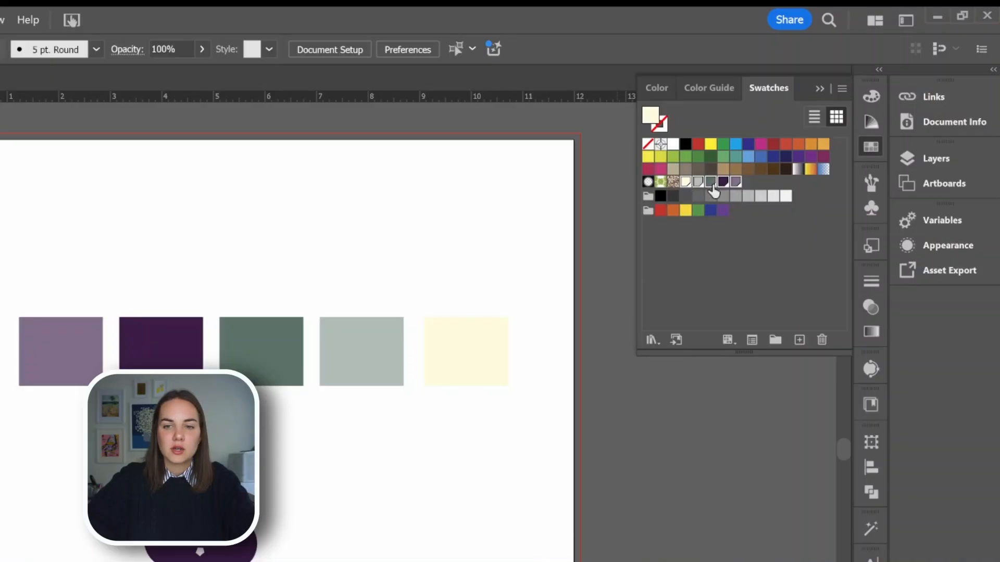
{"action": "left_click", "coordinate": [679, 344]}
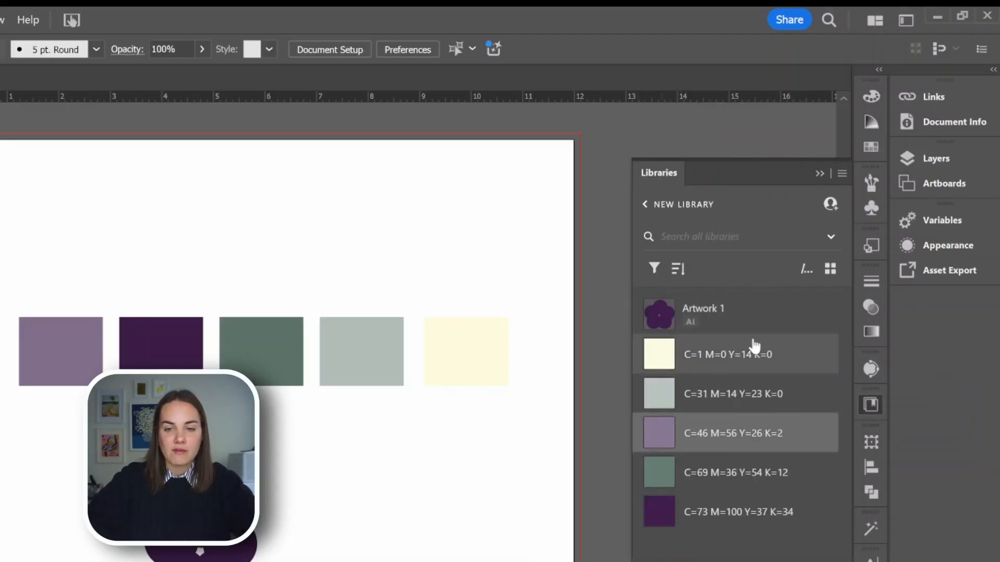
Rename the pale yellow library color as Ivory and the light gray-green one as Mint.
{"action": "double_click", "coordinate": [721, 354]}
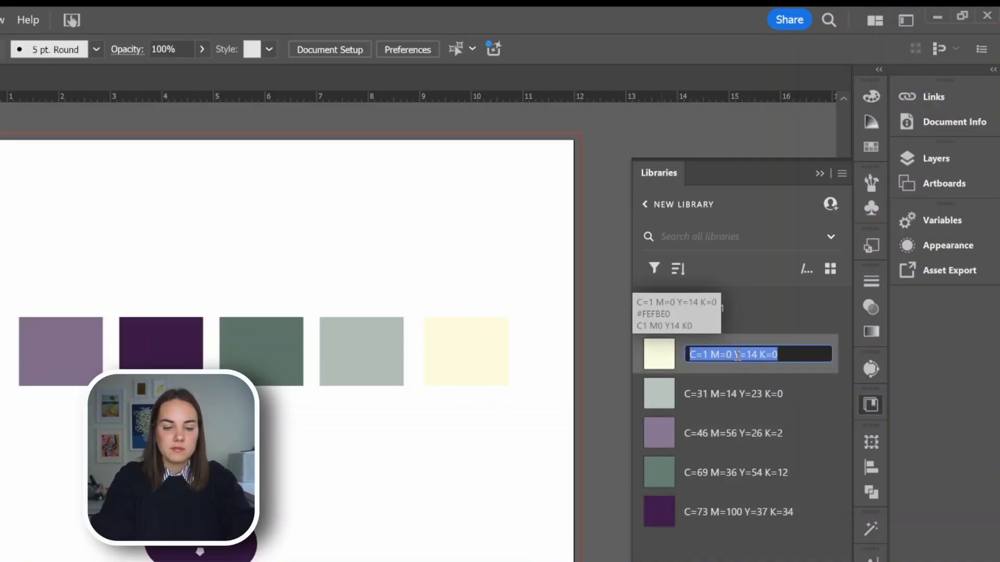
{"action": "key", "text": "BackSpace"}
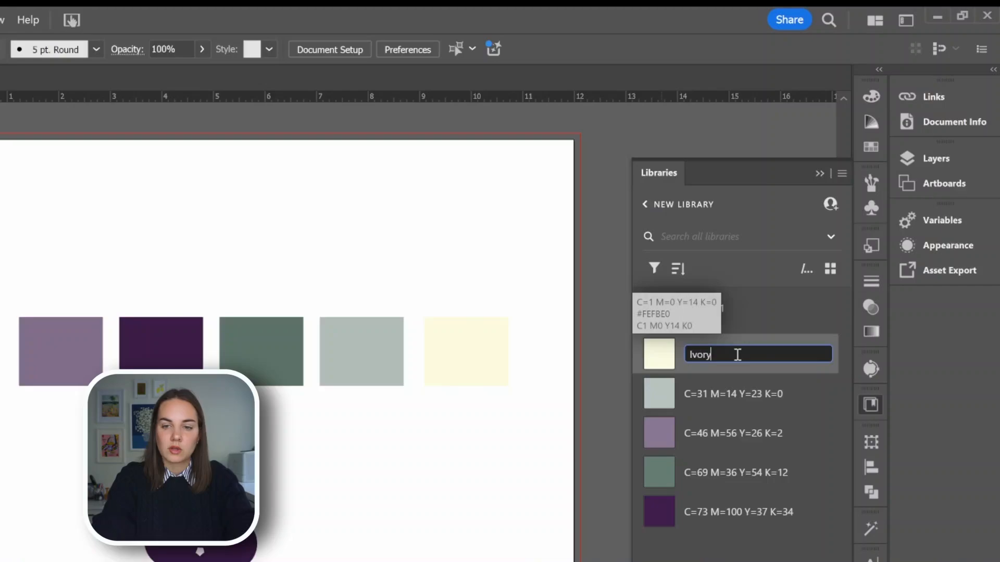
{"action": "key", "text": "Return"}
{"action": "double_click", "coordinate": [736, 359]}
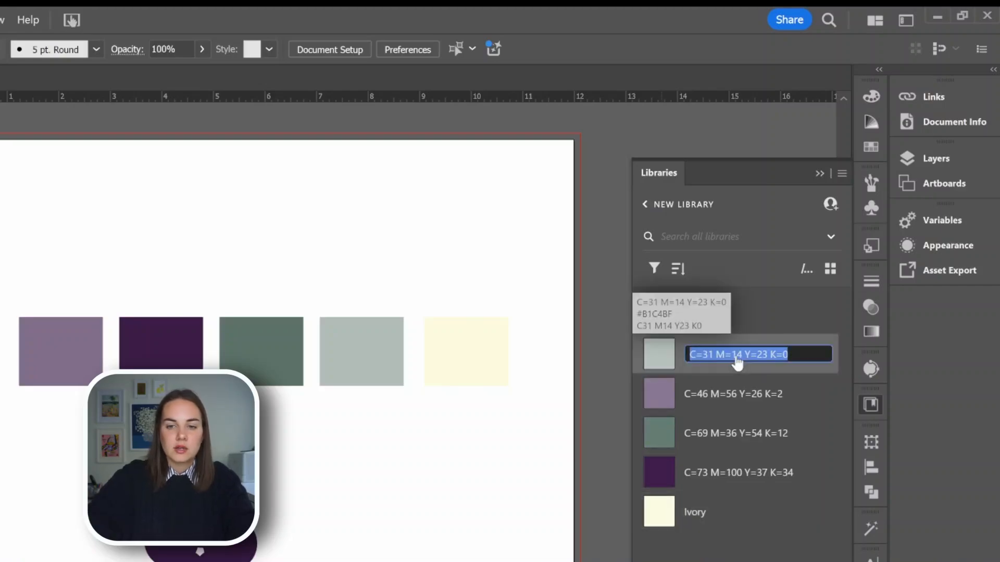
{"action": "type", "text": "Mint"}
{"action": "key", "text": "Return"}
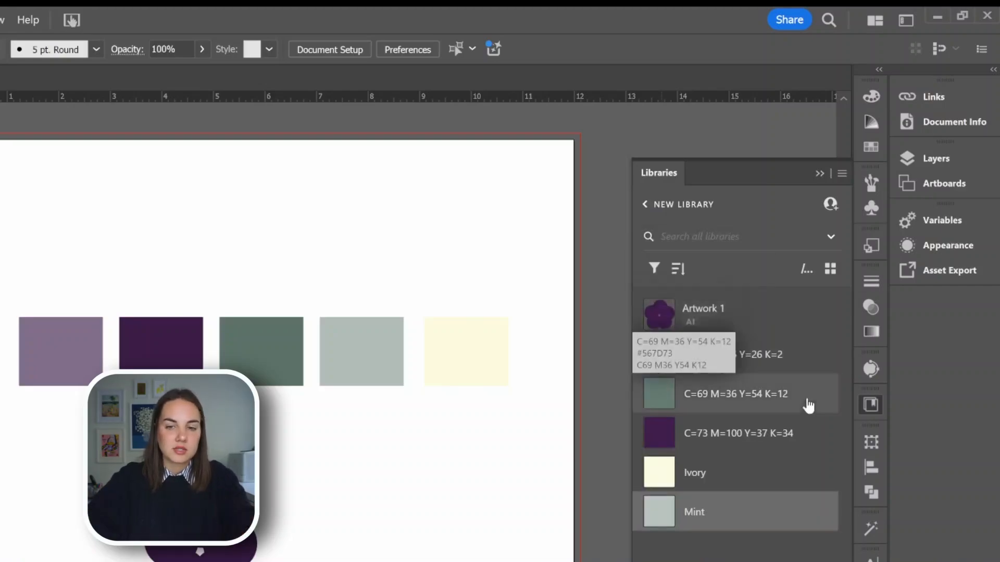
Rename the flower artwork in New Library as Flower.
{"action": "double_click", "coordinate": [715, 311]}
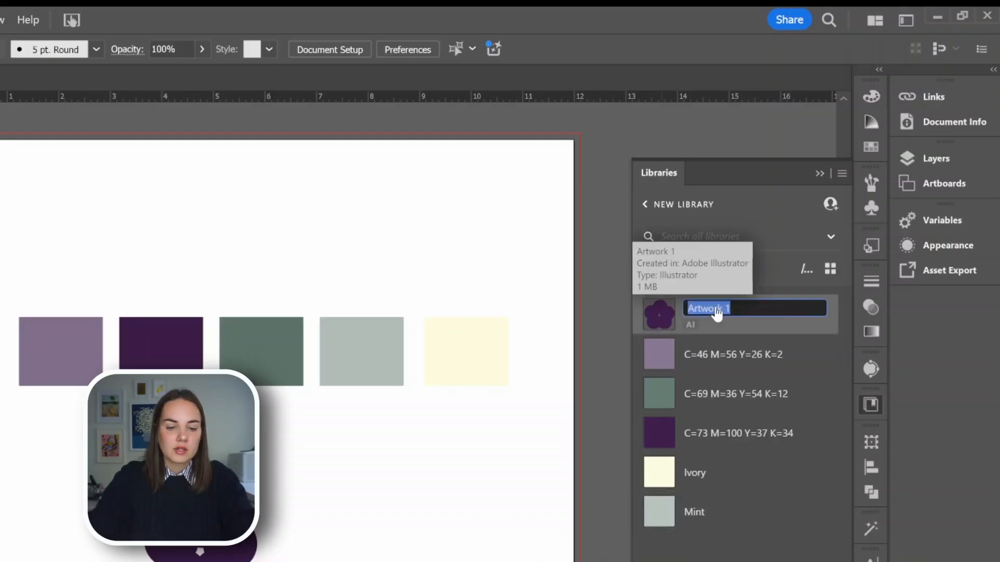
{"action": "type", "text": "Flower"}
{"action": "key", "text": "Return"}
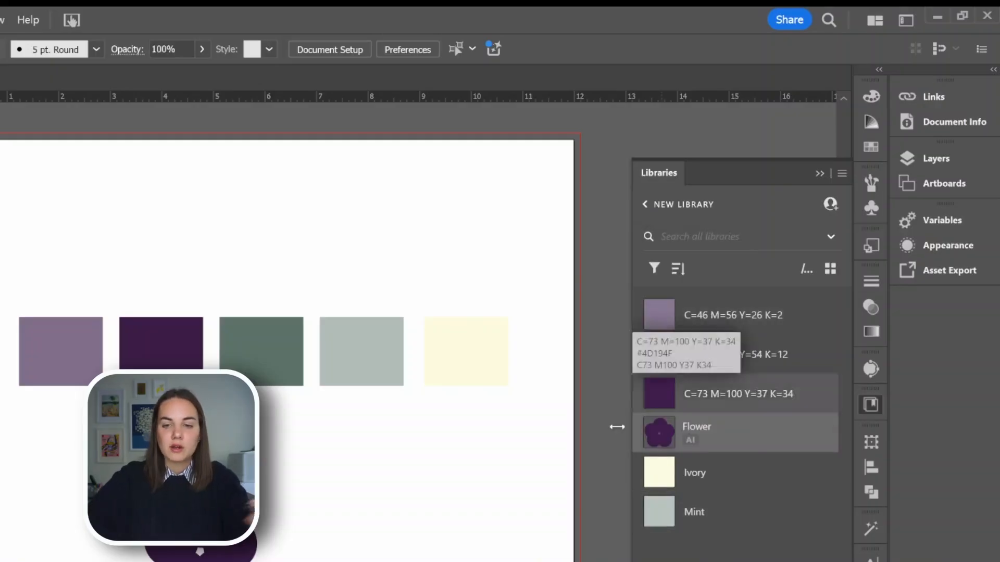
Create a group named Purples in New Library from the light purple color.
{"action": "left_click", "coordinate": [717, 318]}
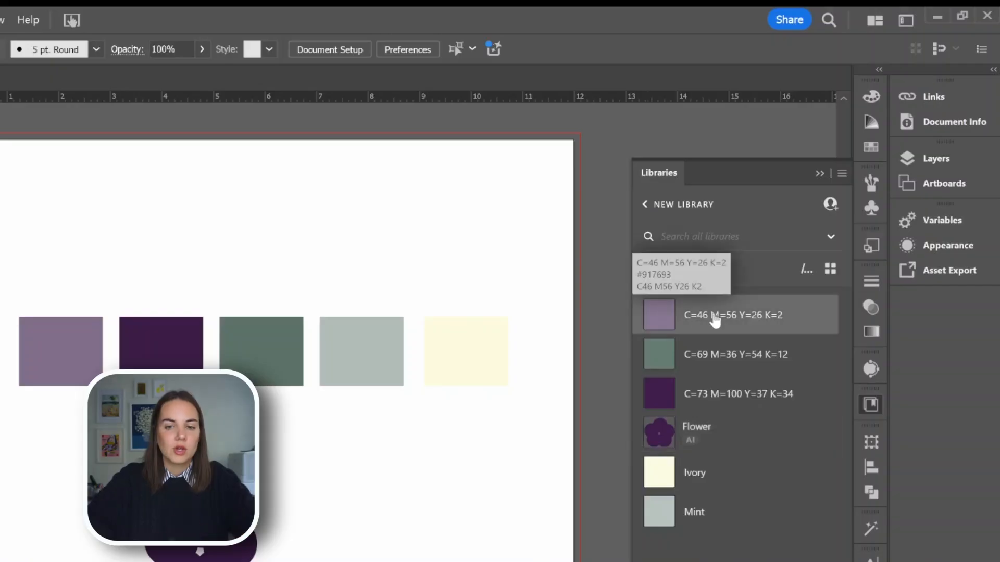
{"action": "right_click", "coordinate": [717, 319]}
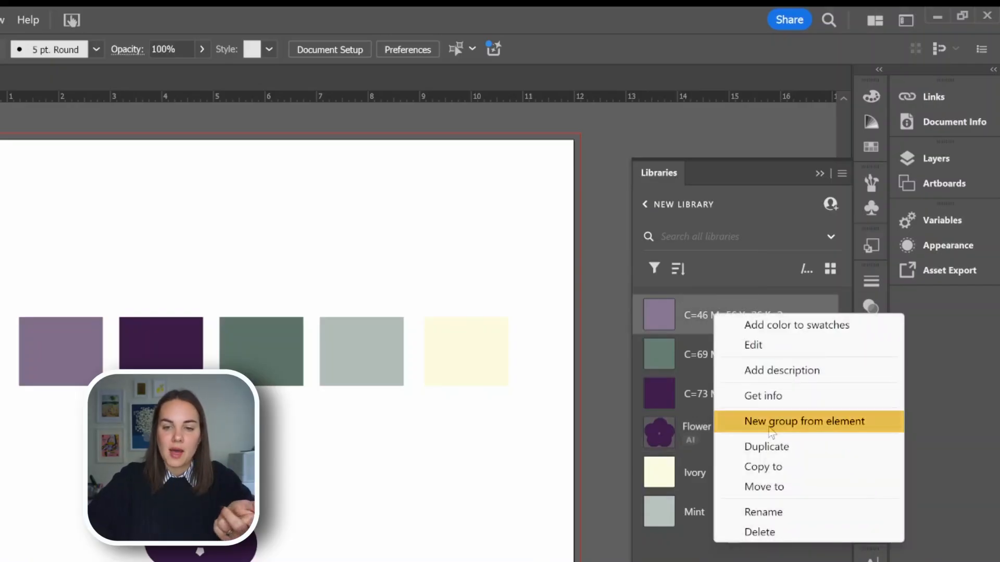
{"action": "left_click", "coordinate": [770, 426]}
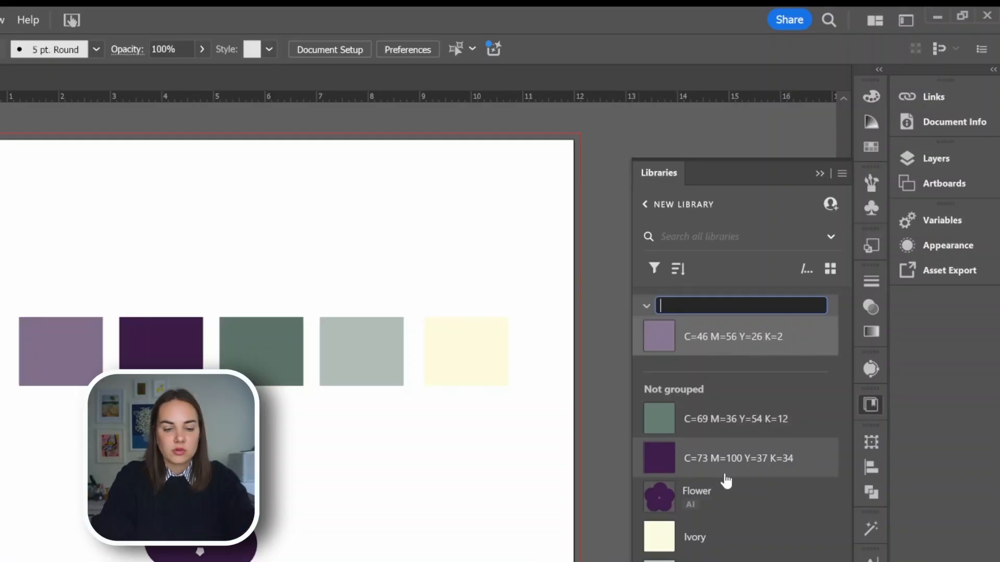
{"action": "type", "text": "Purples"}
{"action": "key", "text": "Return"}
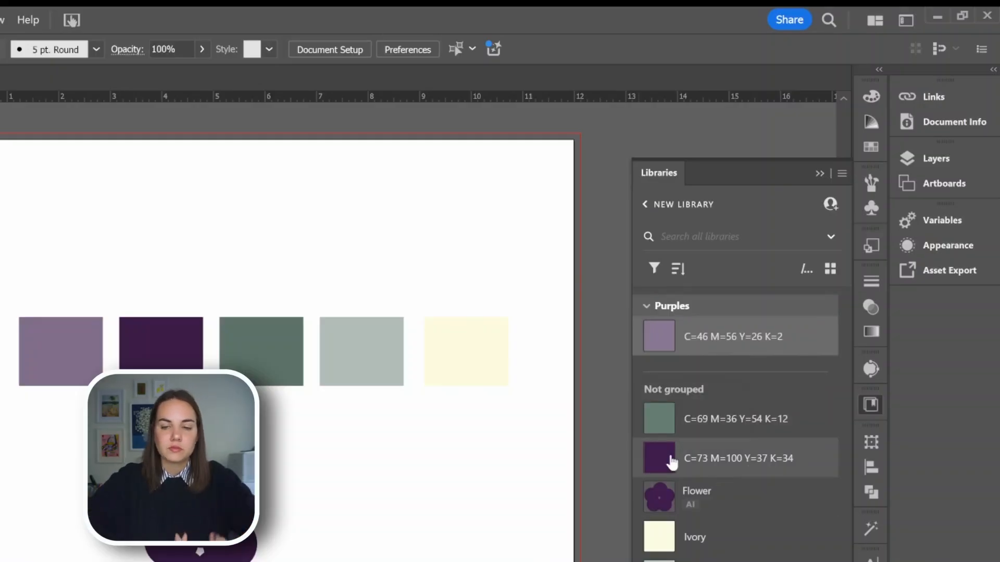
Move the ungrouped dark purple color into the Purples group and try collapsing and expanding the group.
{"action": "left_click_drag", "start_coordinate": [712, 468], "coordinate": [706, 360]}
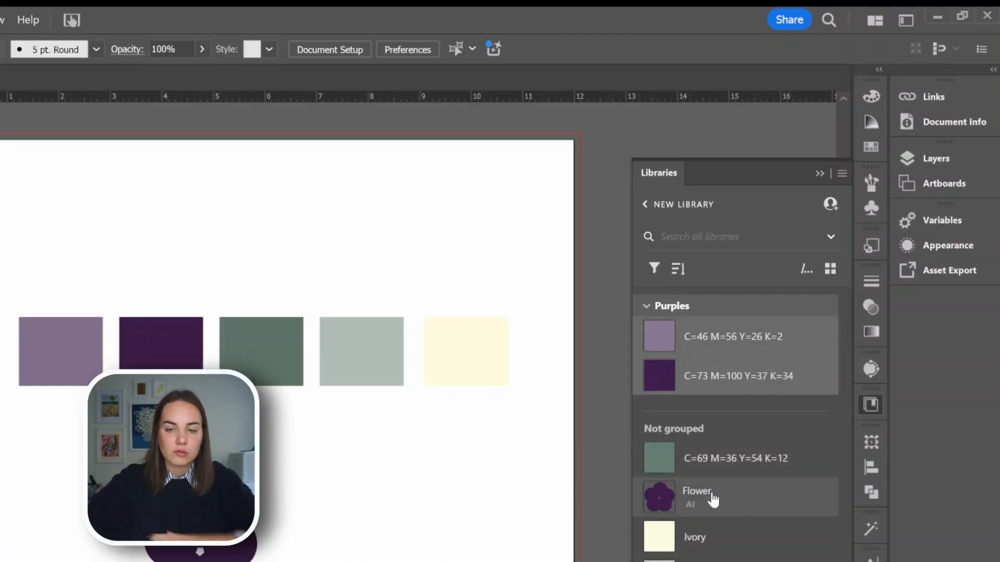
{"action": "left_click", "coordinate": [647, 306]}
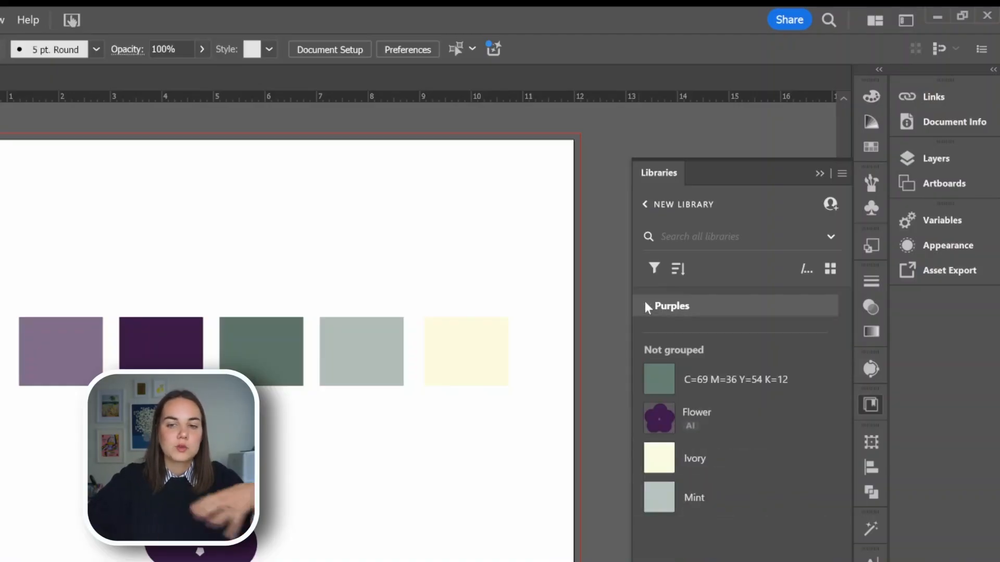
{"action": "left_click", "coordinate": [647, 306]}
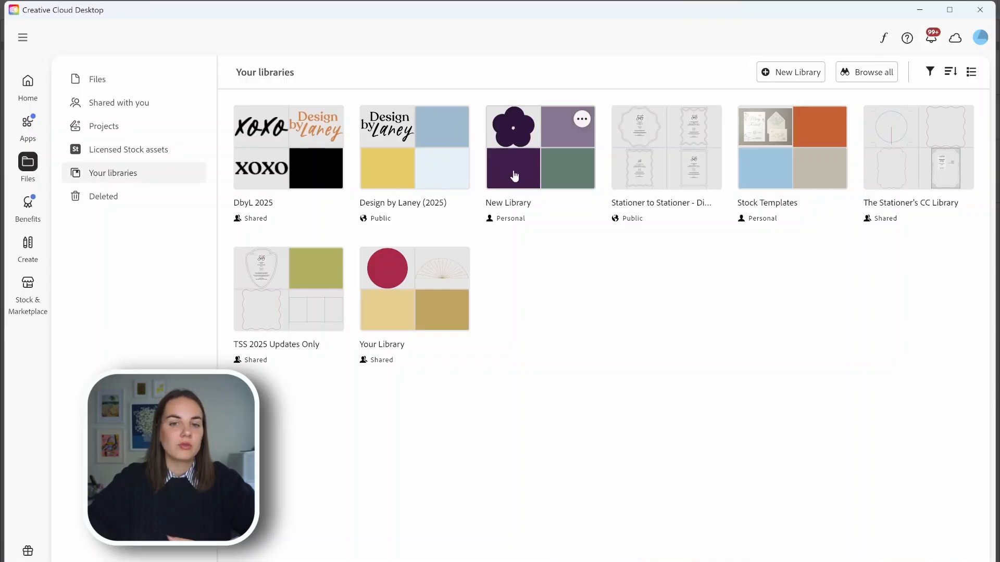
In Creative Cloud Desktop, open New Library and move the Flower artwork into the Purples group; expand that group back in Illustrator.
{"action": "left_click", "coordinate": [514, 177]}
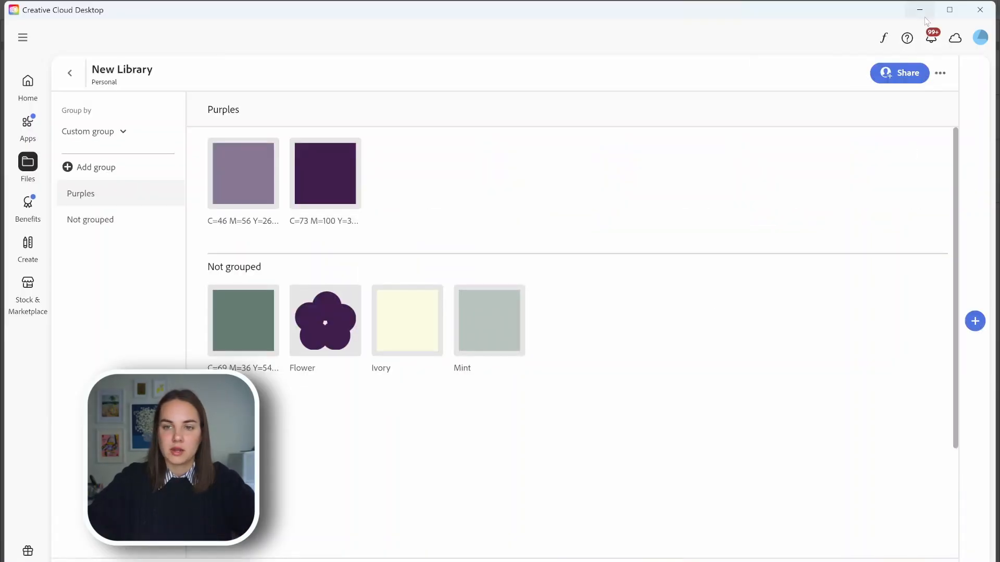
{"action": "left_click_drag", "start_coordinate": [318, 315], "coordinate": [388, 165]}
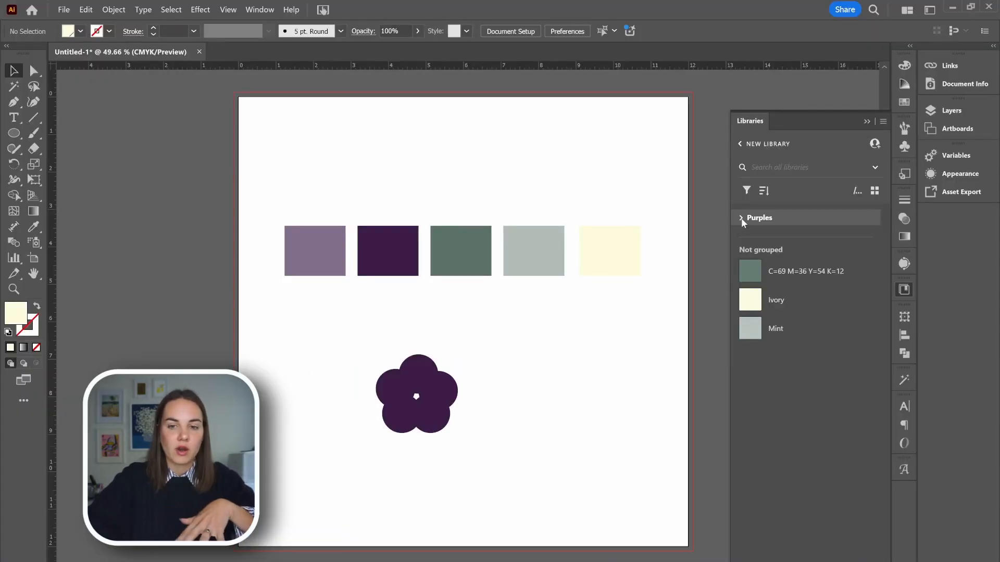
{"action": "left_click", "coordinate": [741, 219]}
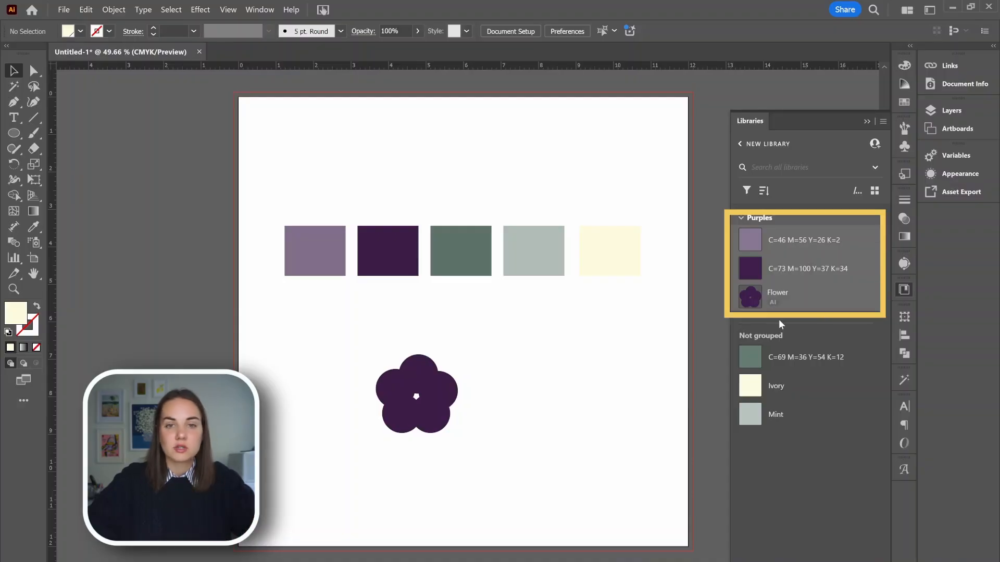
{"action": "left_click", "coordinate": [882, 122]}
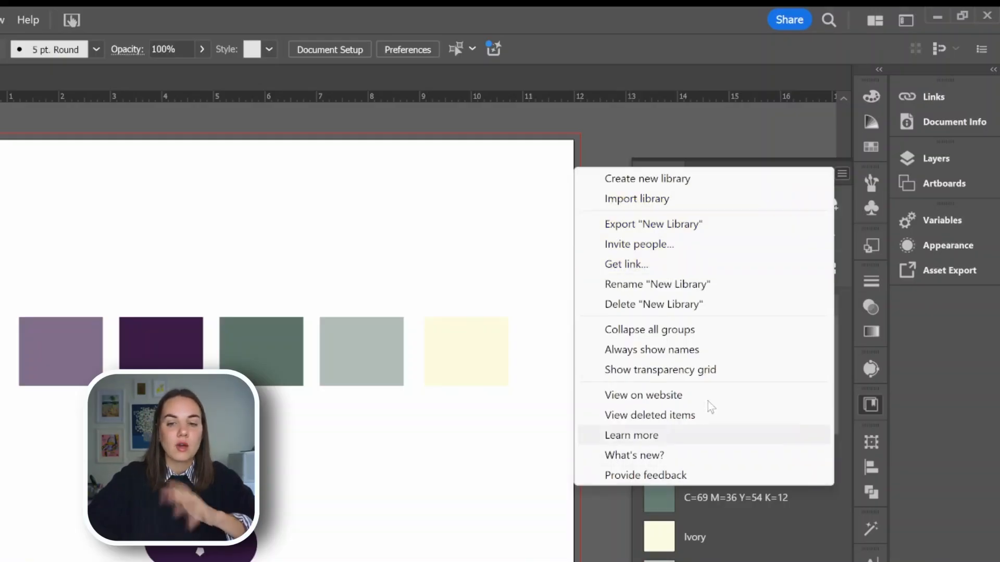
{"action": "left_click", "coordinate": [847, 172]}
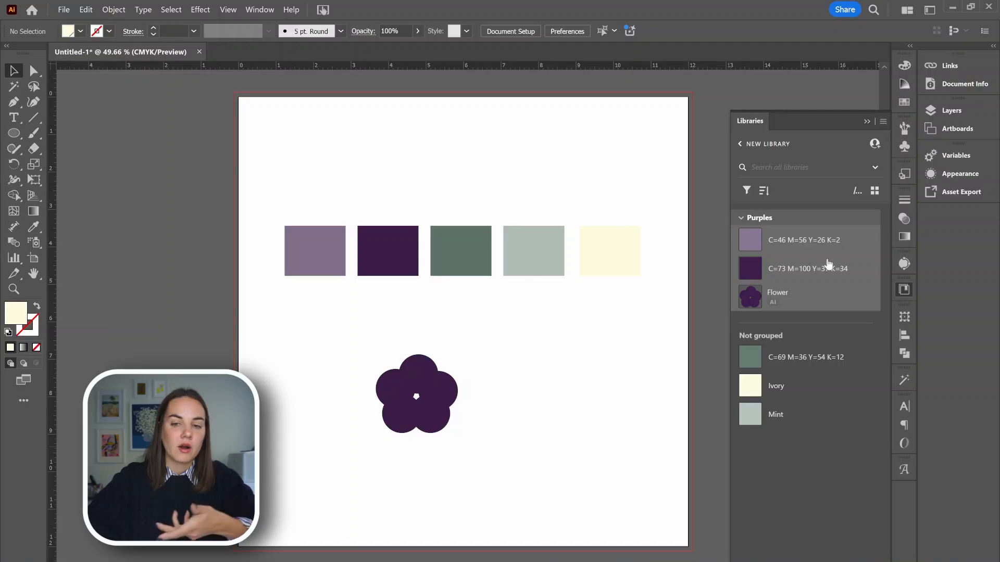